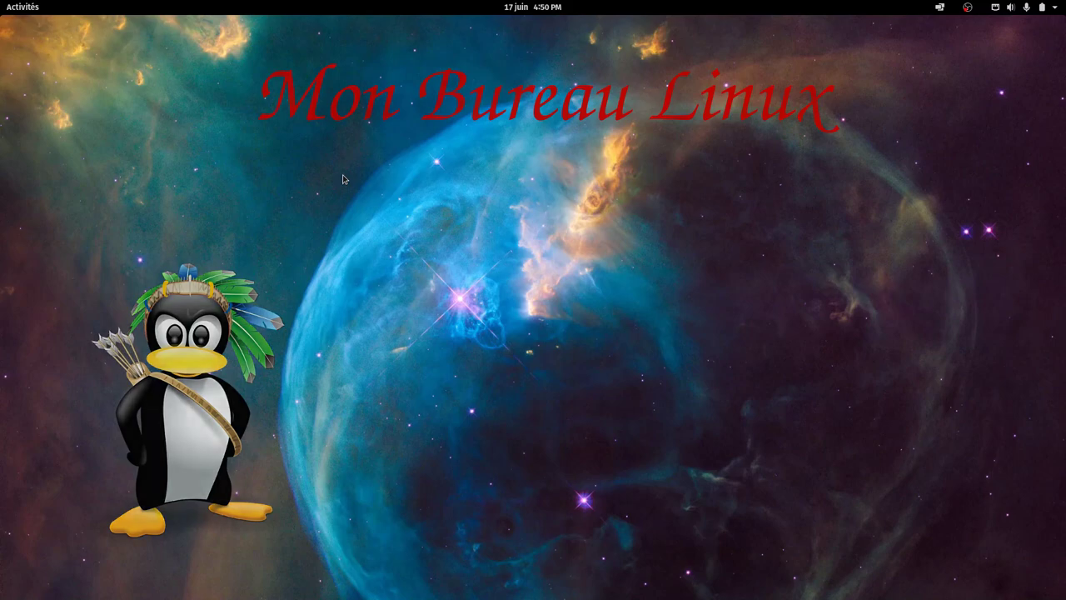
Switch to Firefox and examine the standard and NVIDIA ISO download options on the Pop!_OS page, then close them
mouse_move(2, 3)
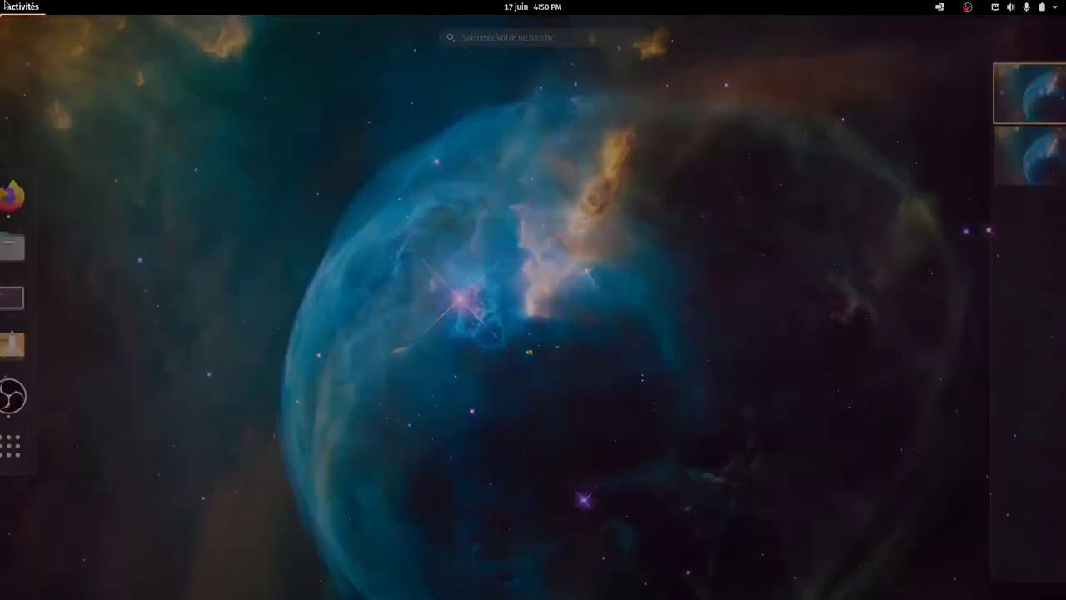
click(503, 282)
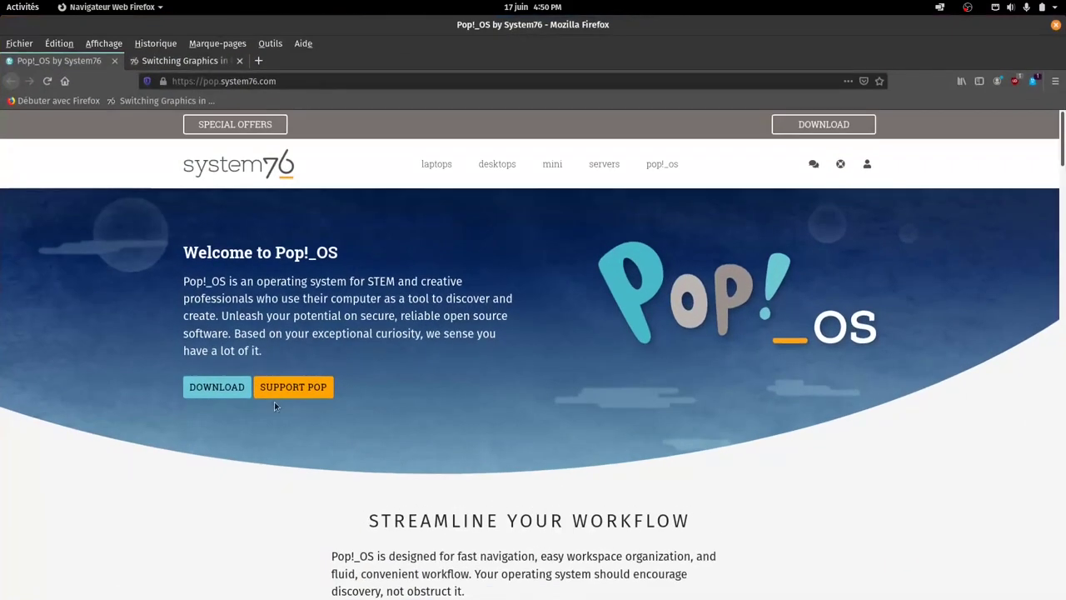
click(208, 386)
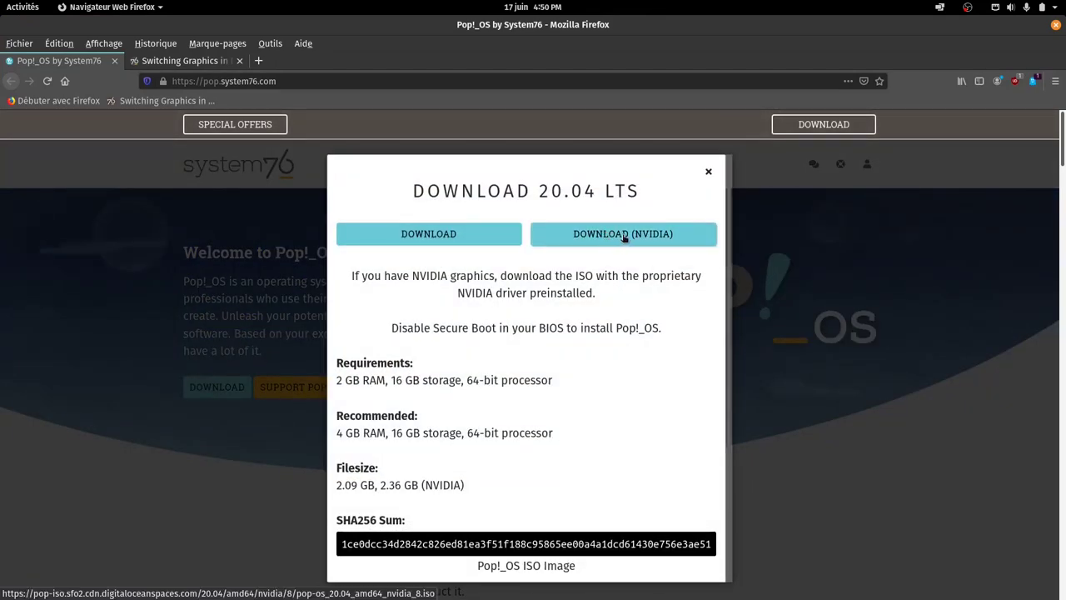
click(708, 171)
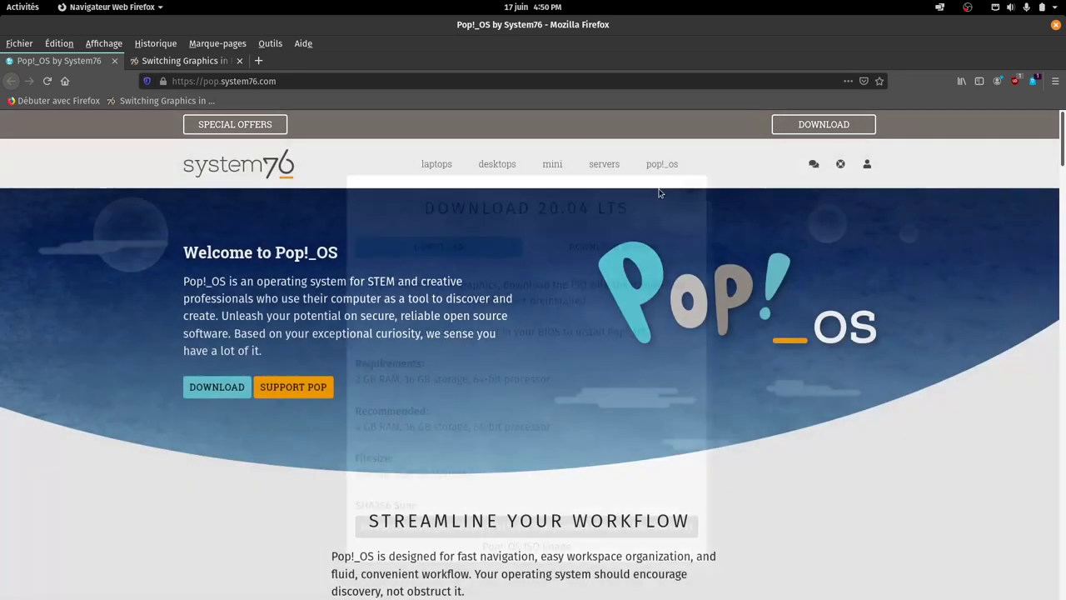
Read the integrated, NVIDIA and hybrid graphics mode descriptions in the "Switching Graphics in Pop!_OS" support article
click(214, 64)
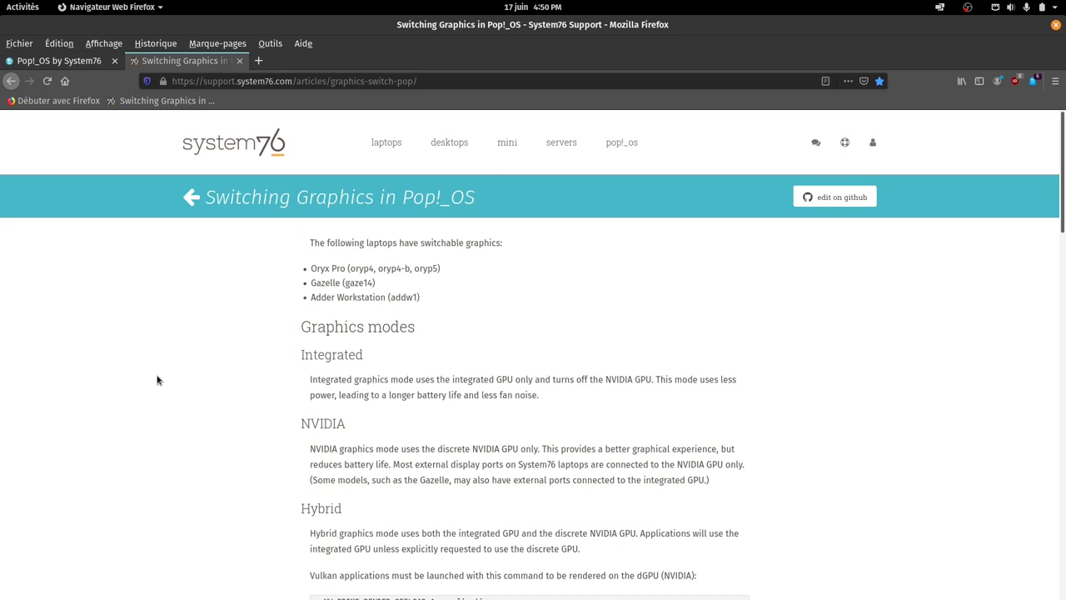
scroll(157, 380, down, 1)
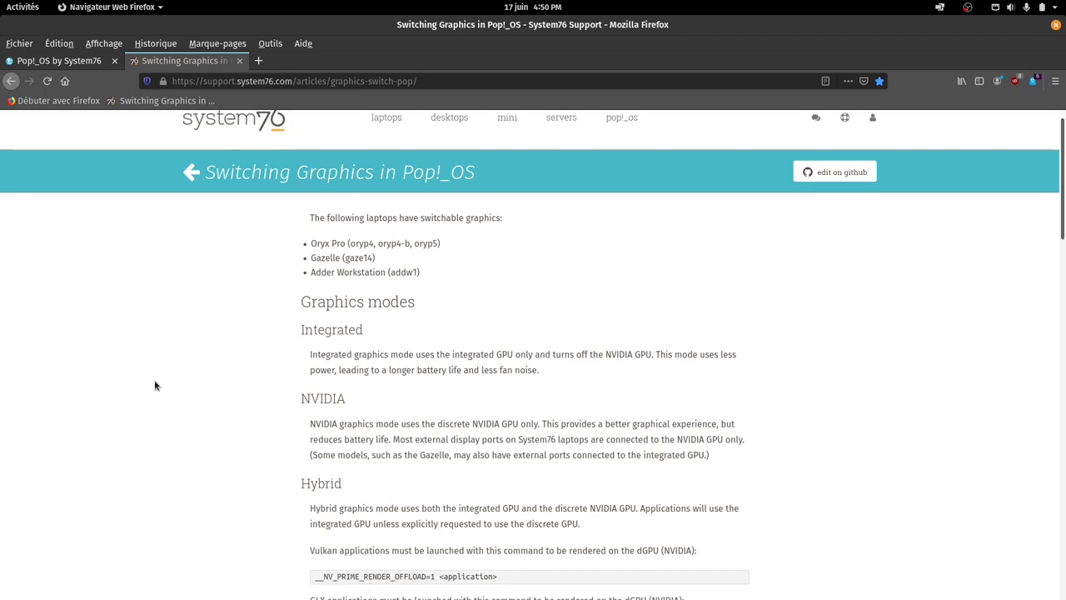
scroll(155, 383, down, 2)
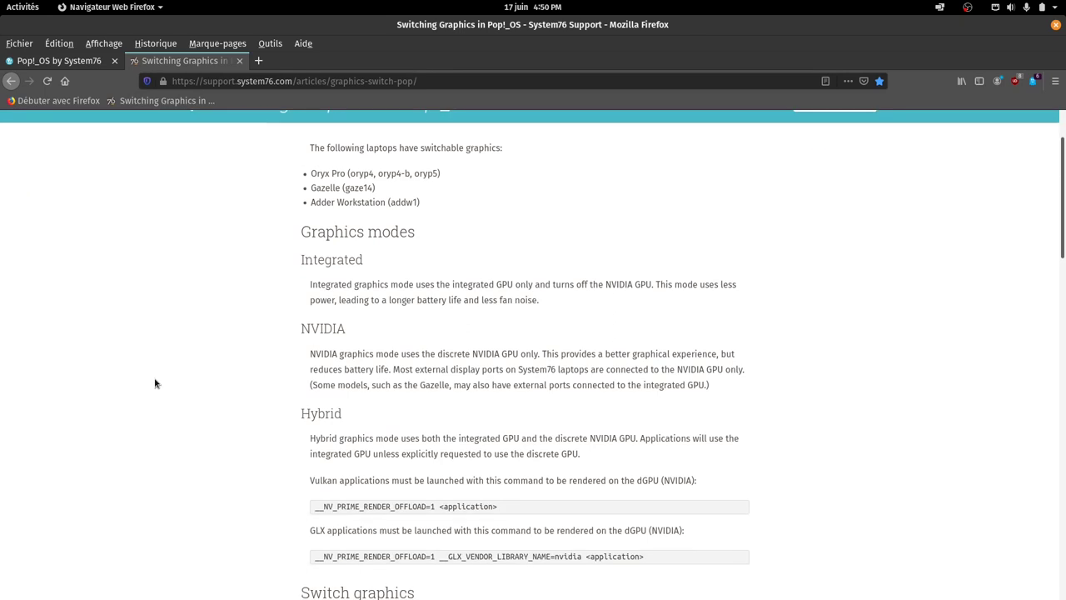
scroll(155, 383, down, 2)
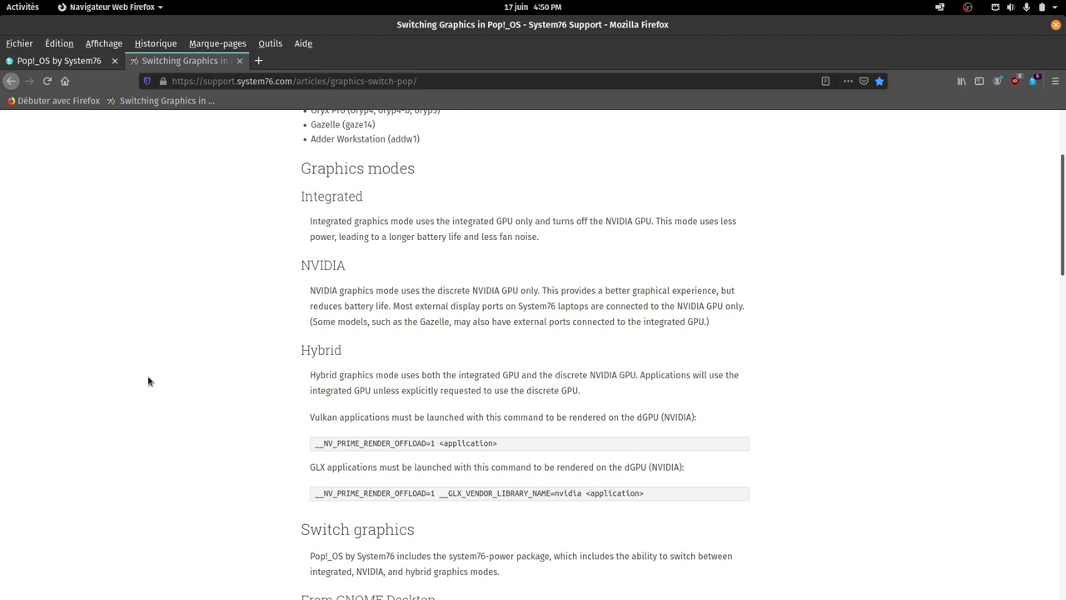
scroll(149, 381, down, 1)
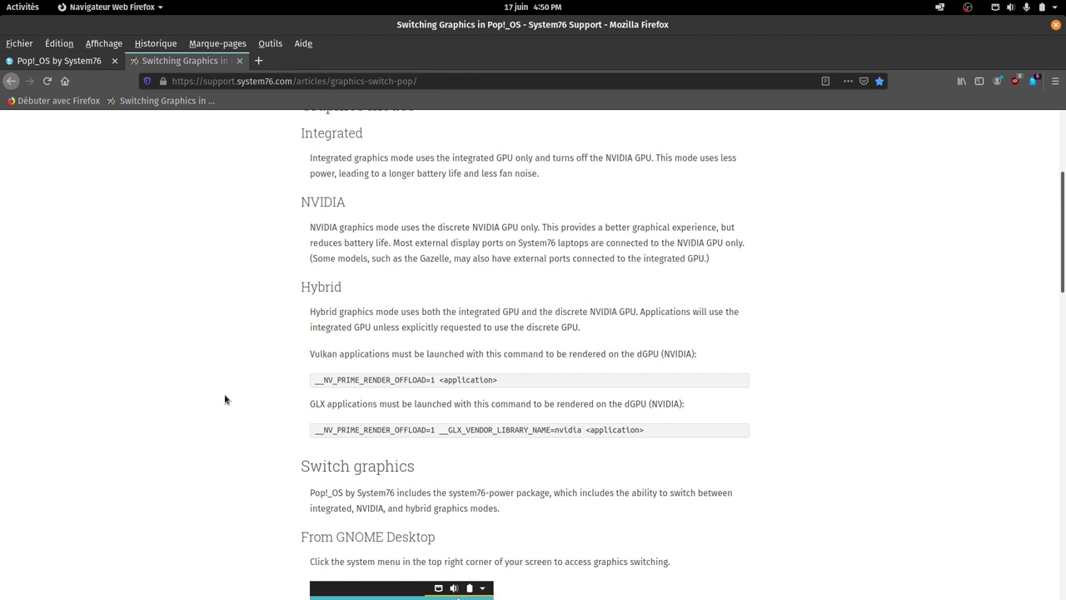
scroll(216, 397, down, 1)
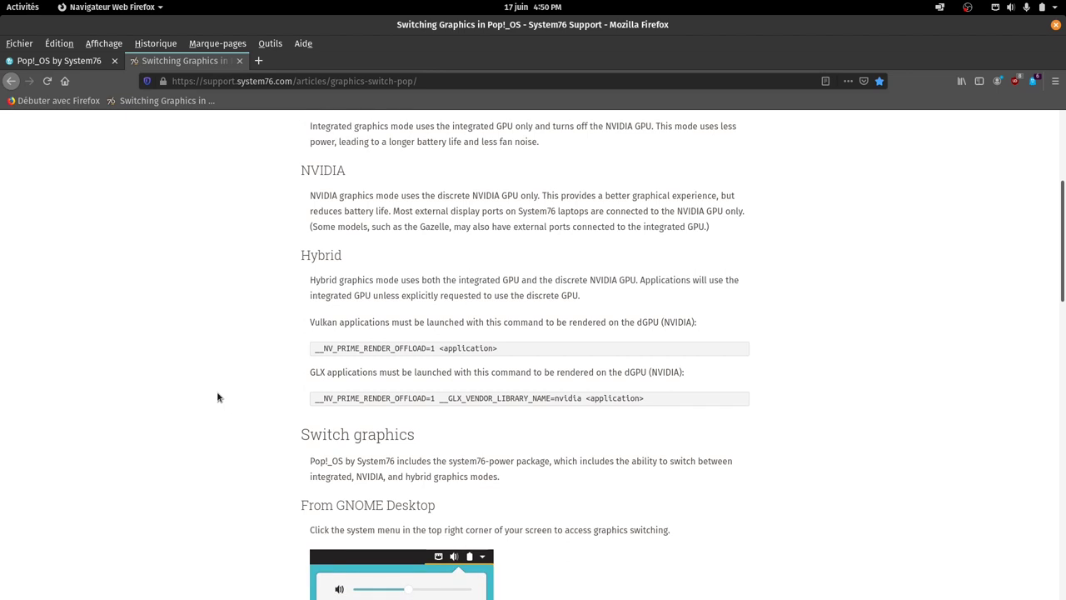
scroll(217, 397, down, 1)
scroll(213, 396, up, 3)
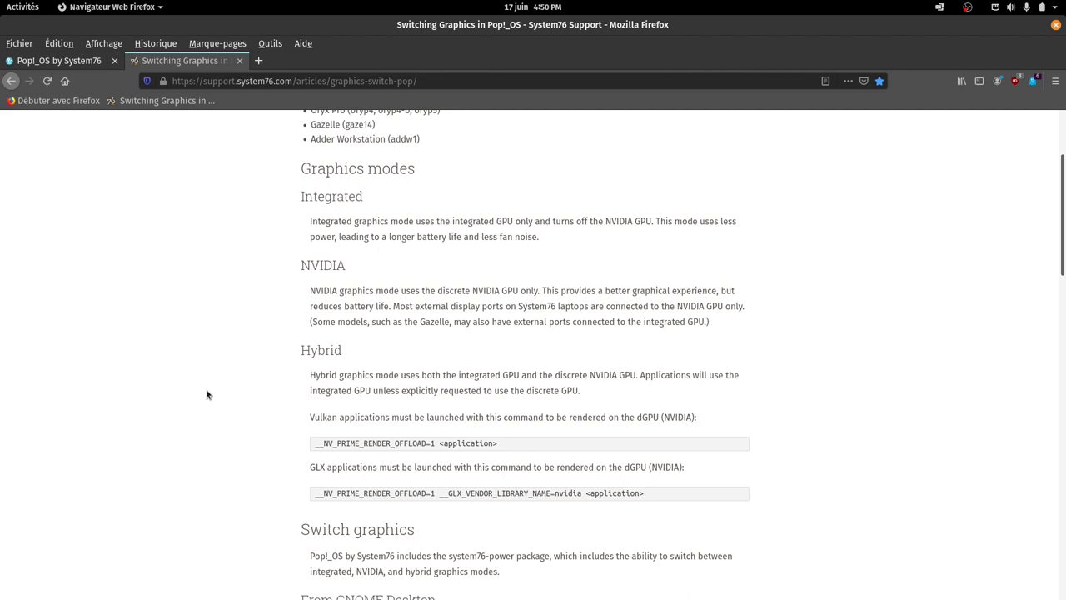
scroll(204, 392, down, 3)
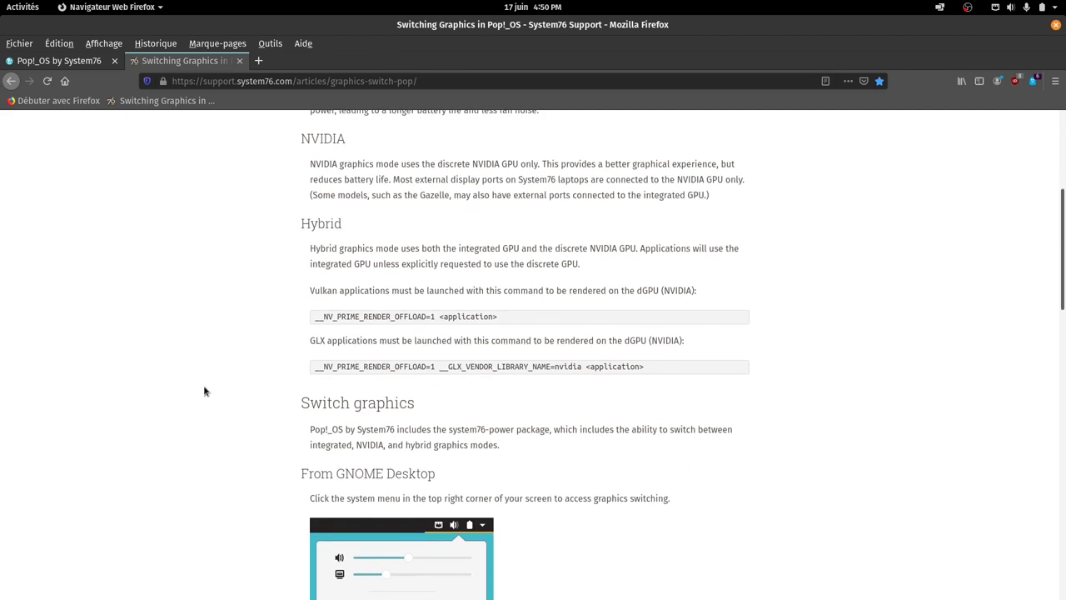
Read the article's instructions for switching graphics from the GNOME desktop and from the command line
scroll(205, 391, down, 2)
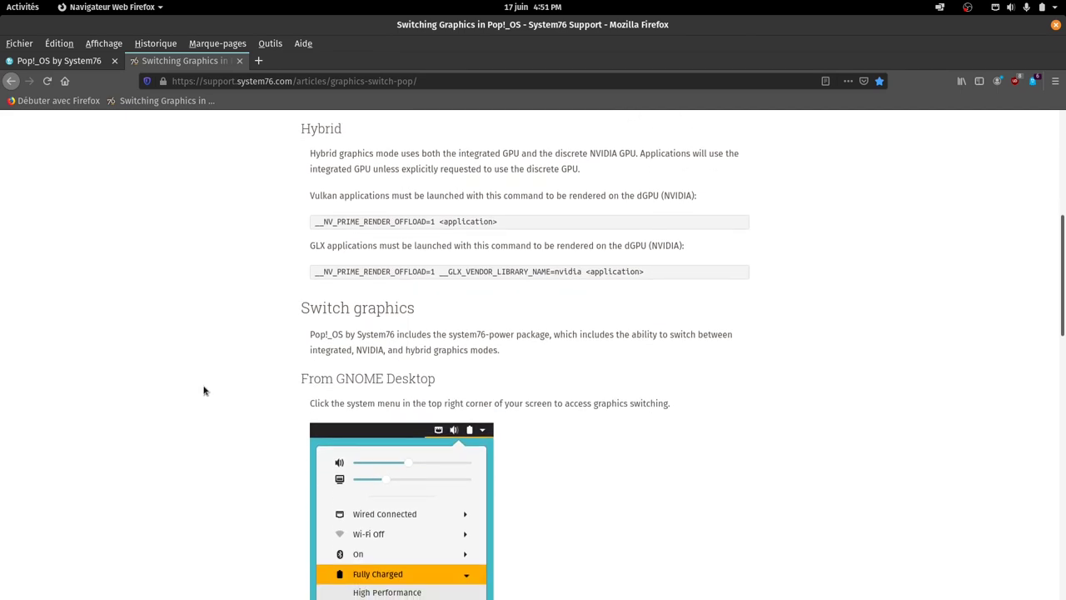
scroll(205, 391, down, 3)
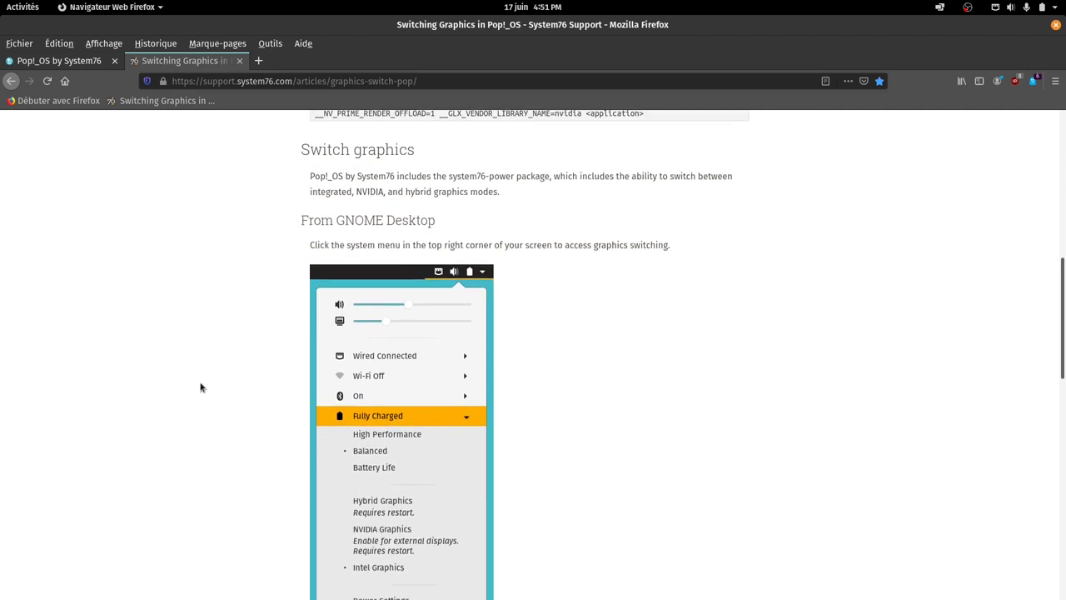
scroll(200, 386, down, 1)
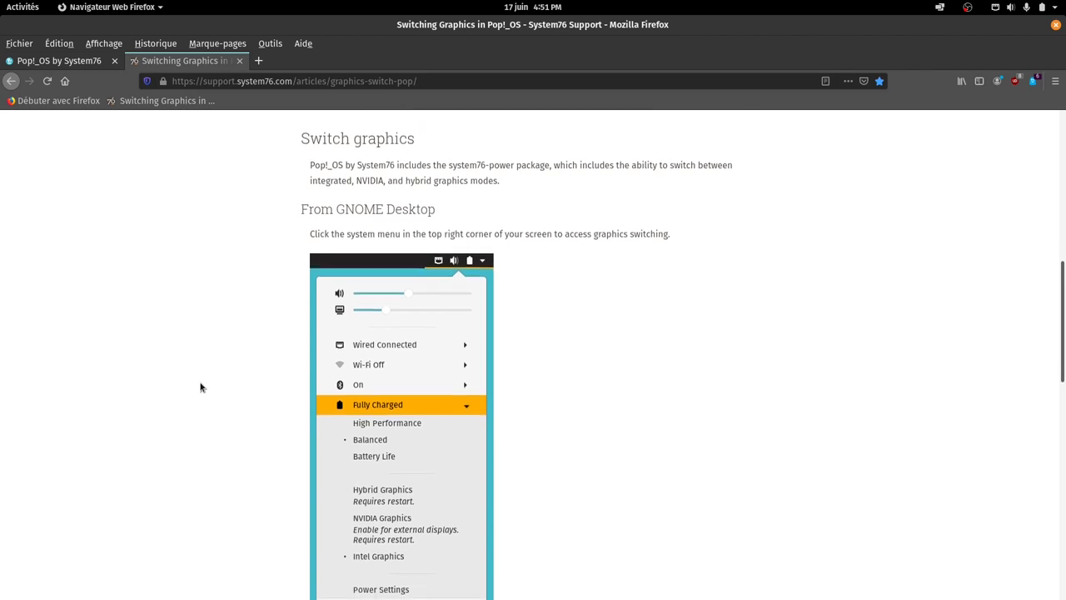
scroll(200, 386, down, 7)
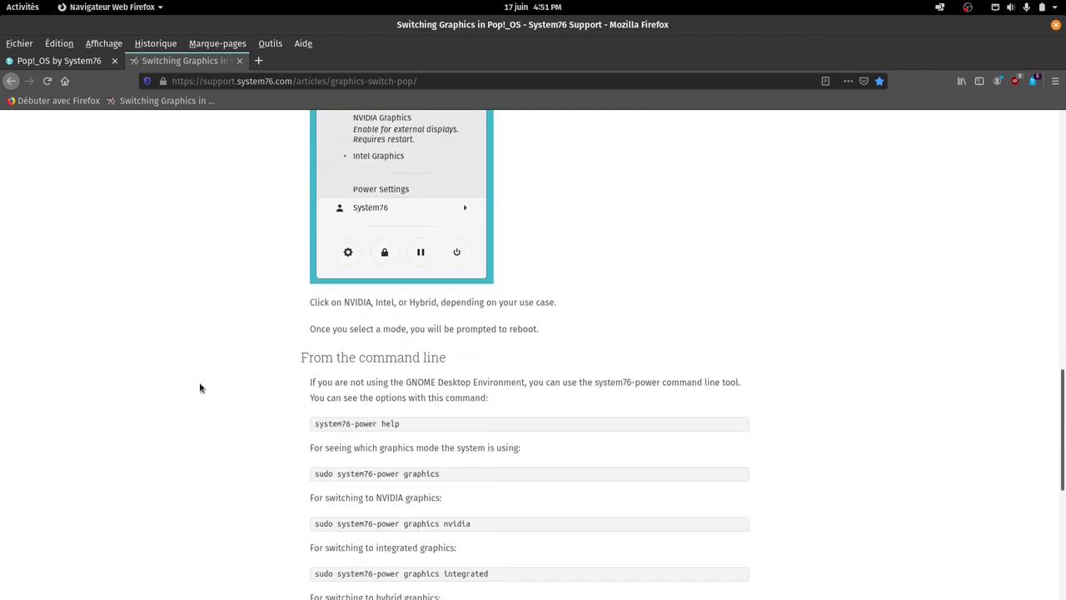
scroll(199, 387, down, 2)
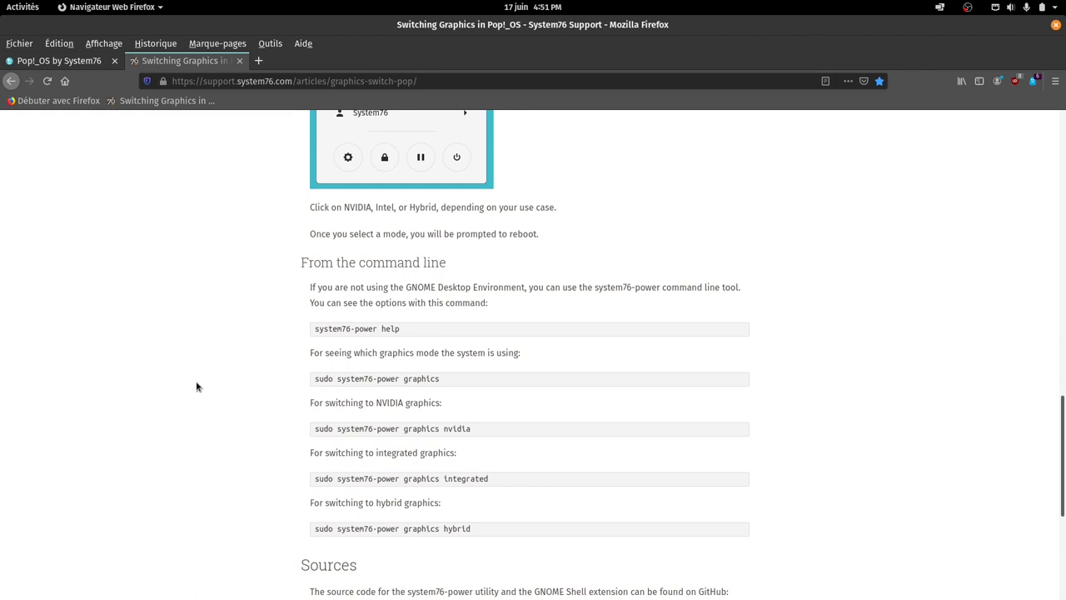
Copy the command "sudo system76-power graphics" from the article's command line section
drag(444, 378, 314, 382)
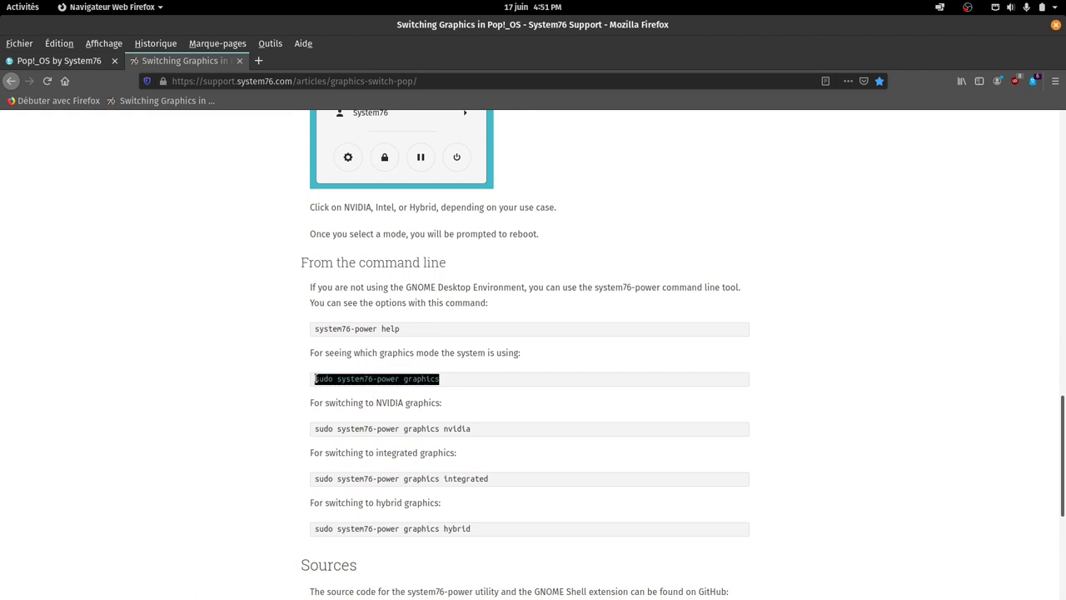
right_click(318, 379)
click(348, 387)
Check the end of the article and its GNOME menu illustration again, then minimize the browser window
scroll(185, 430, down, 2)
scroll(185, 435, down, 2)
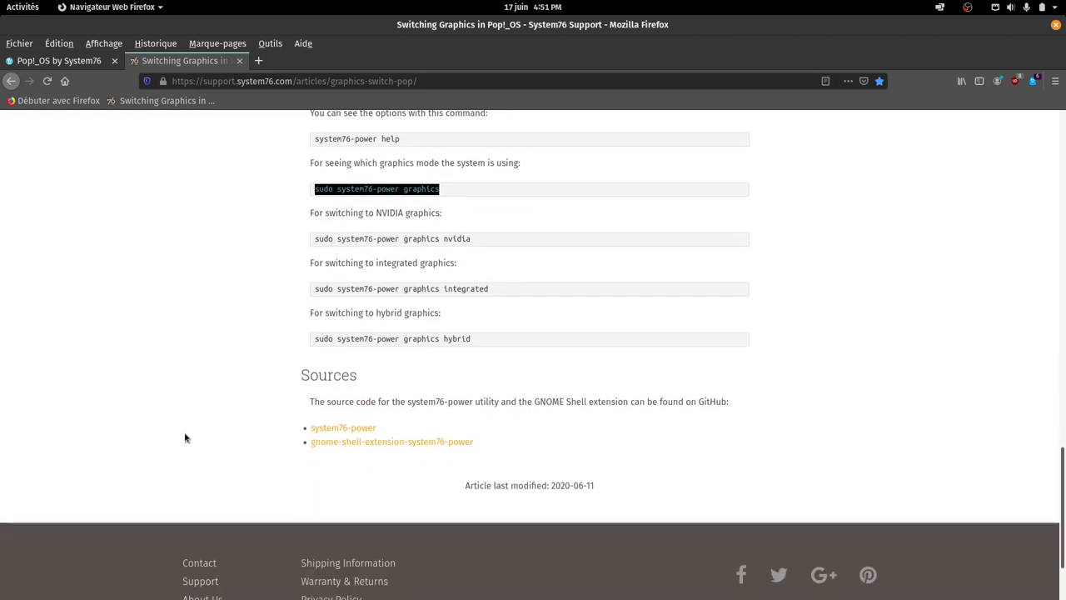
scroll(185, 433, up, 5)
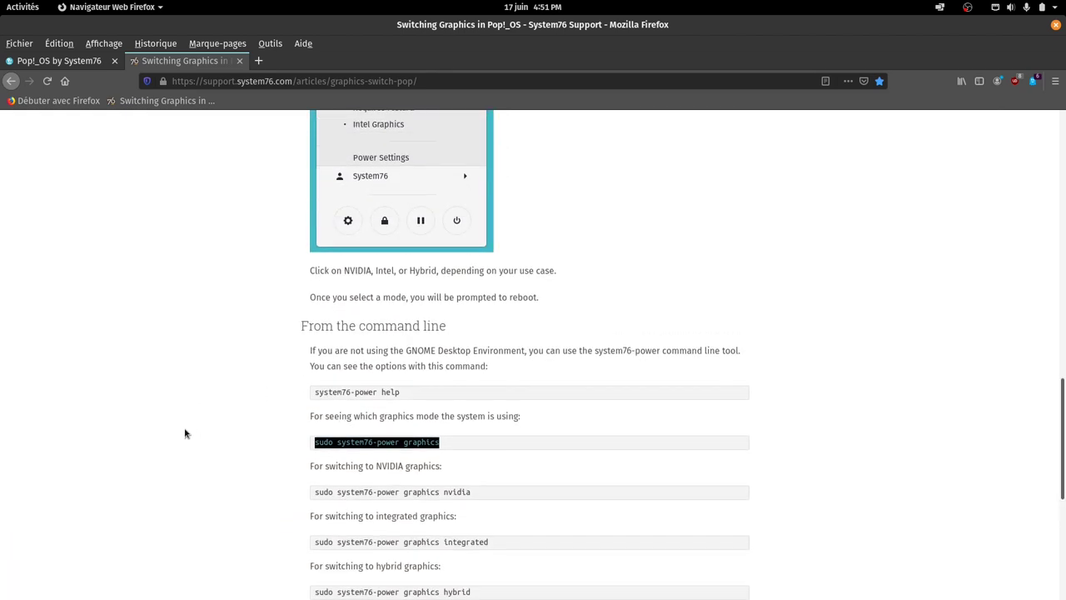
scroll(185, 433, up, 5)
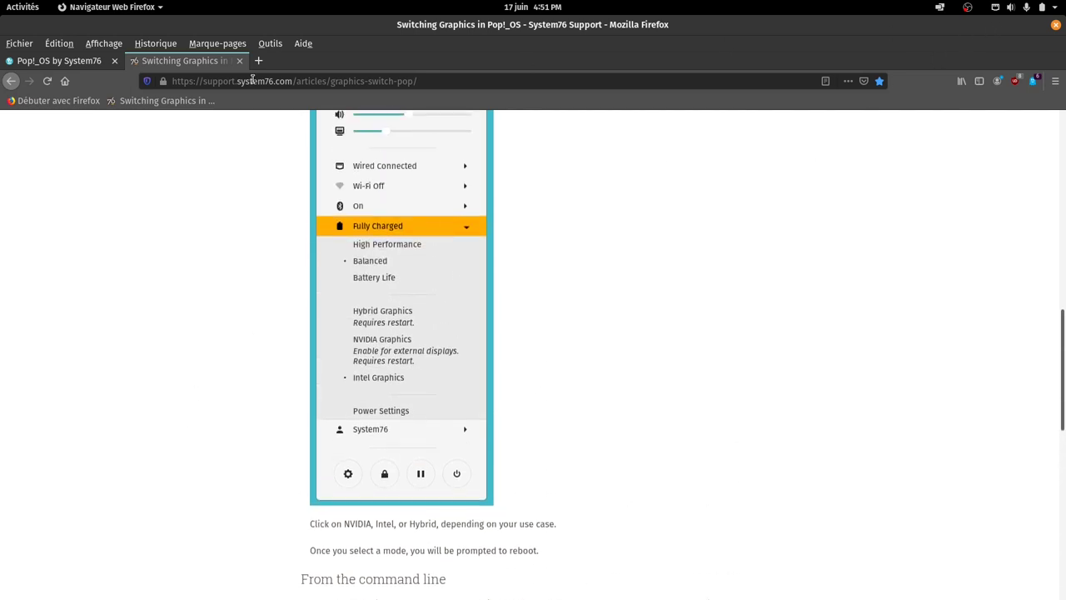
right_click(339, 29)
click(354, 52)
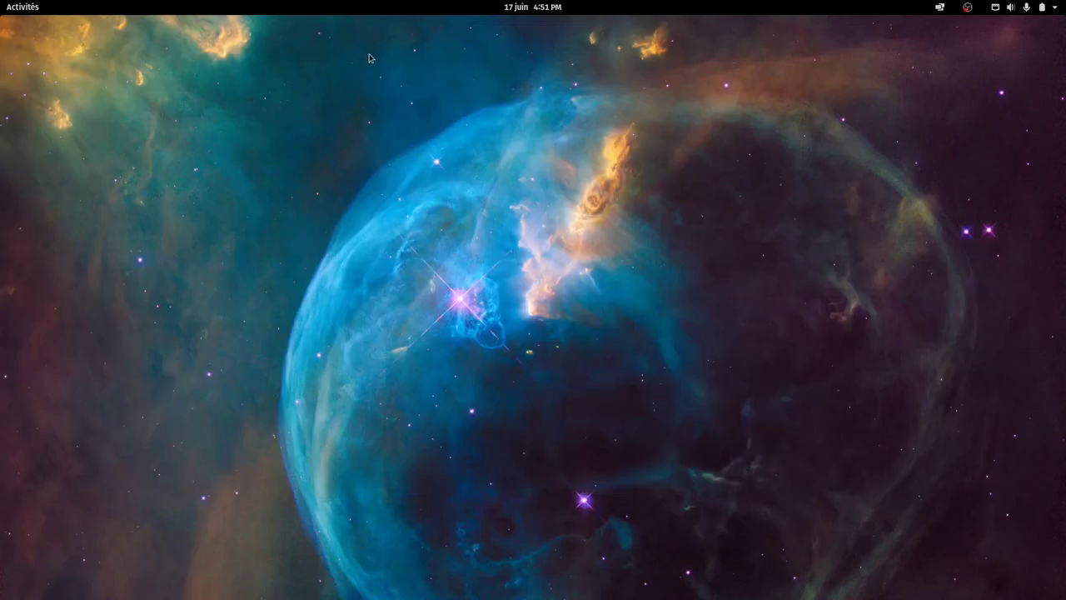
Examine the graphics modes and power profiles offered under the system's battery settings, then dismiss them
click(1059, 9)
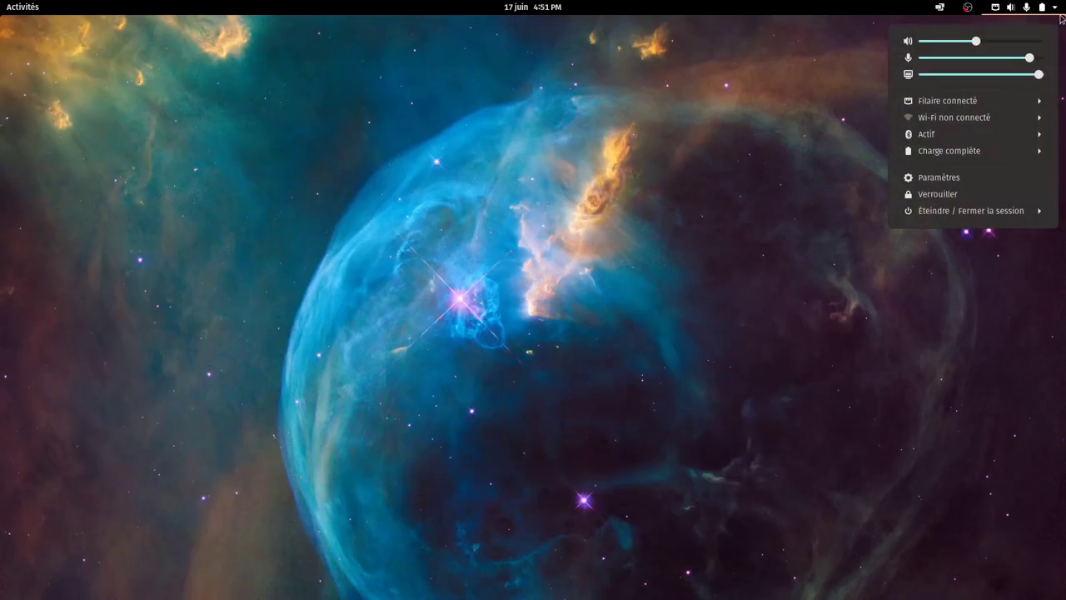
click(1022, 151)
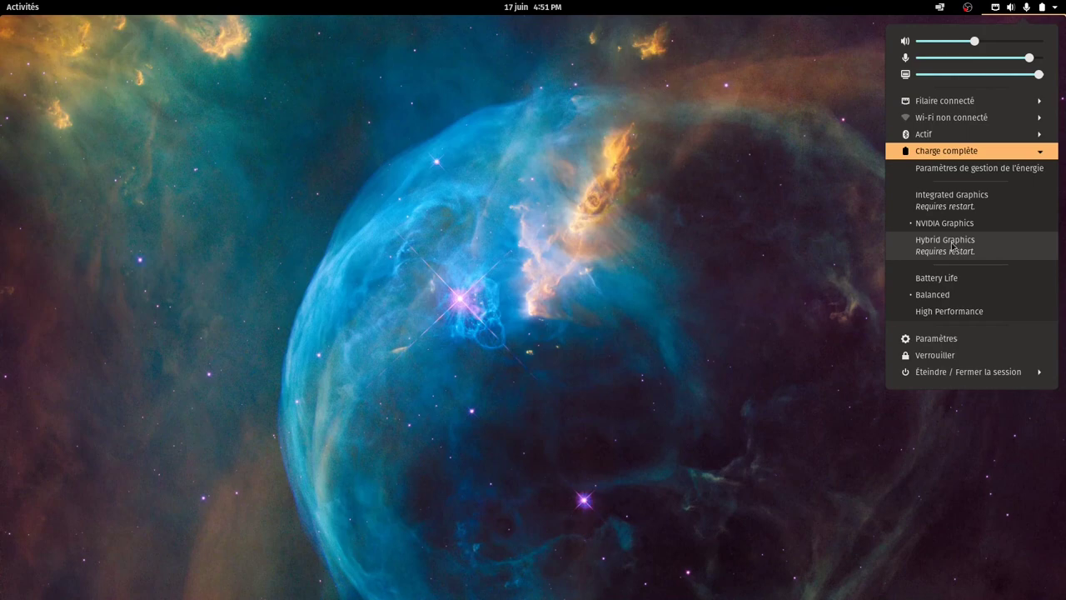
click(714, 166)
Open "hybrid prepa.png" from the Images folder and maximize the image viewer window
click(15, 7)
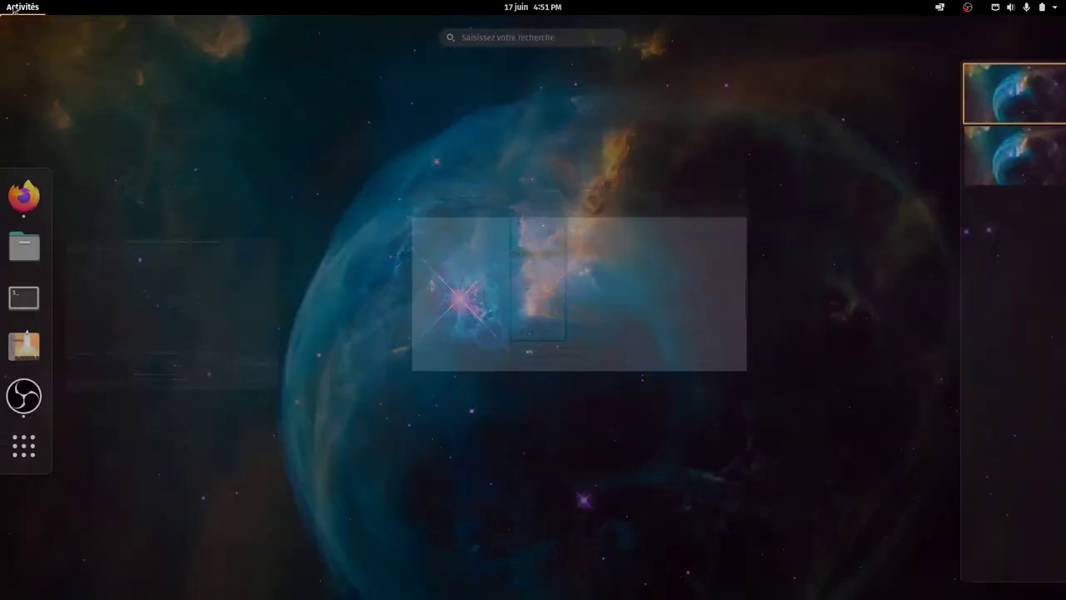
click(24, 246)
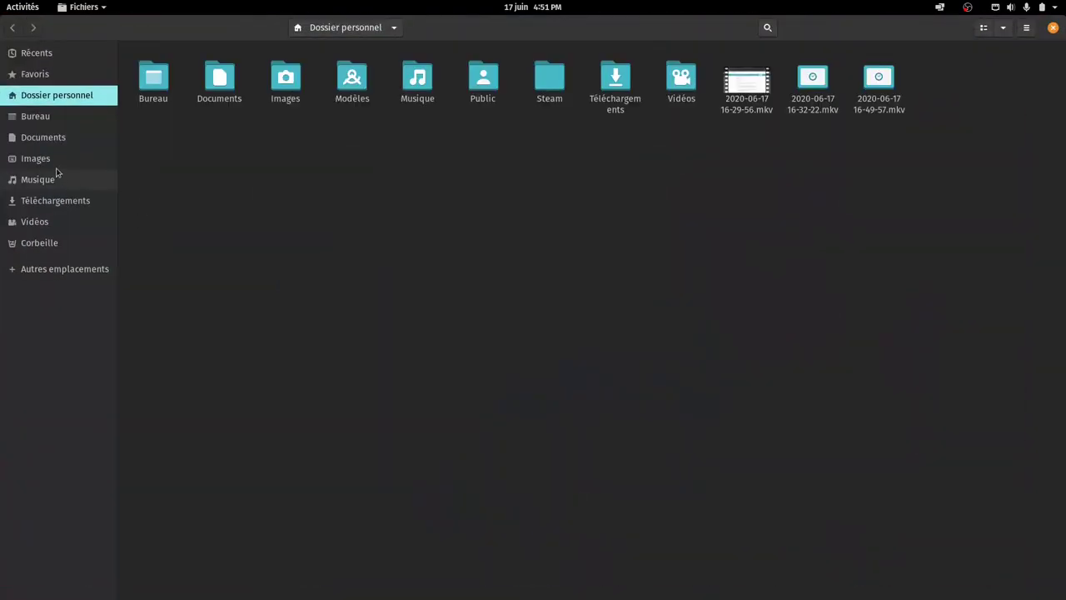
click(52, 162)
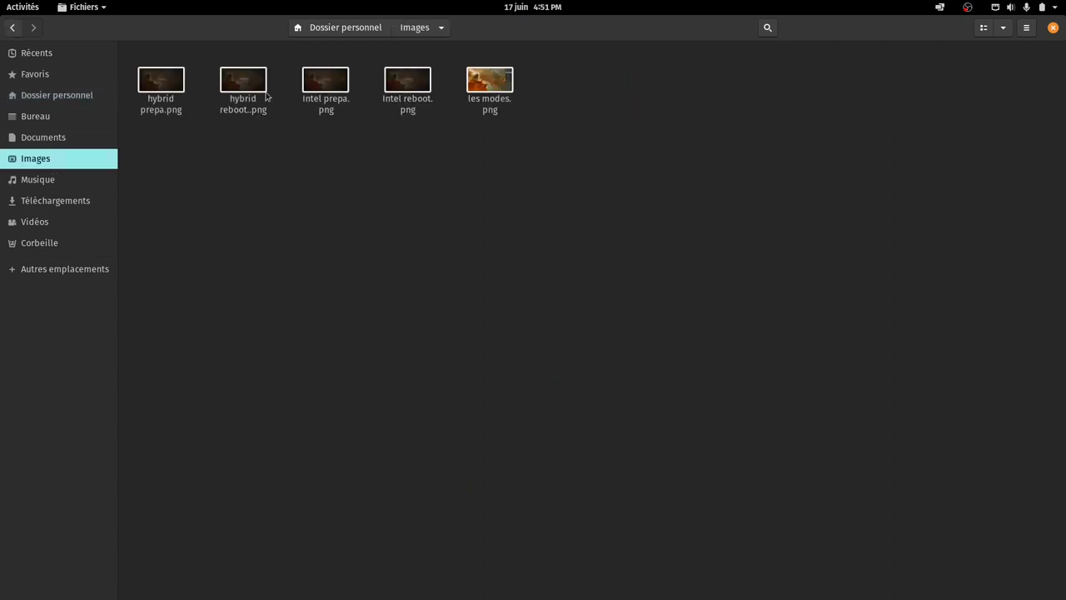
right_click(187, 83)
right_click(181, 80)
click(185, 84)
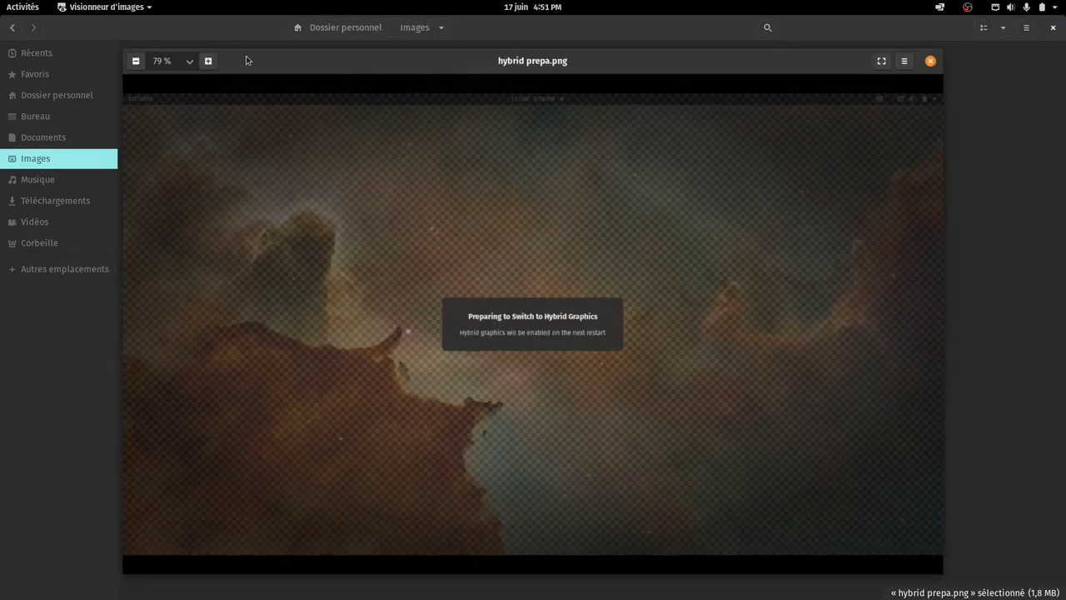
drag(400, 61, 363, 16)
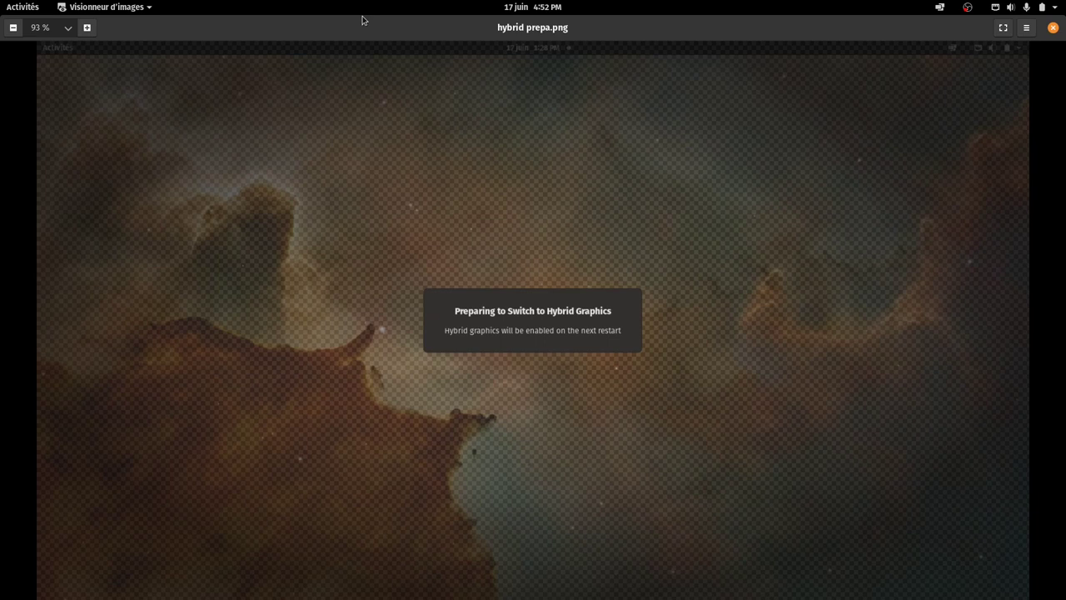
View the hybrid reboot, Intel prepa and Intel reboot screenshots in turn, then close the image viewer and file manager
key(Right)
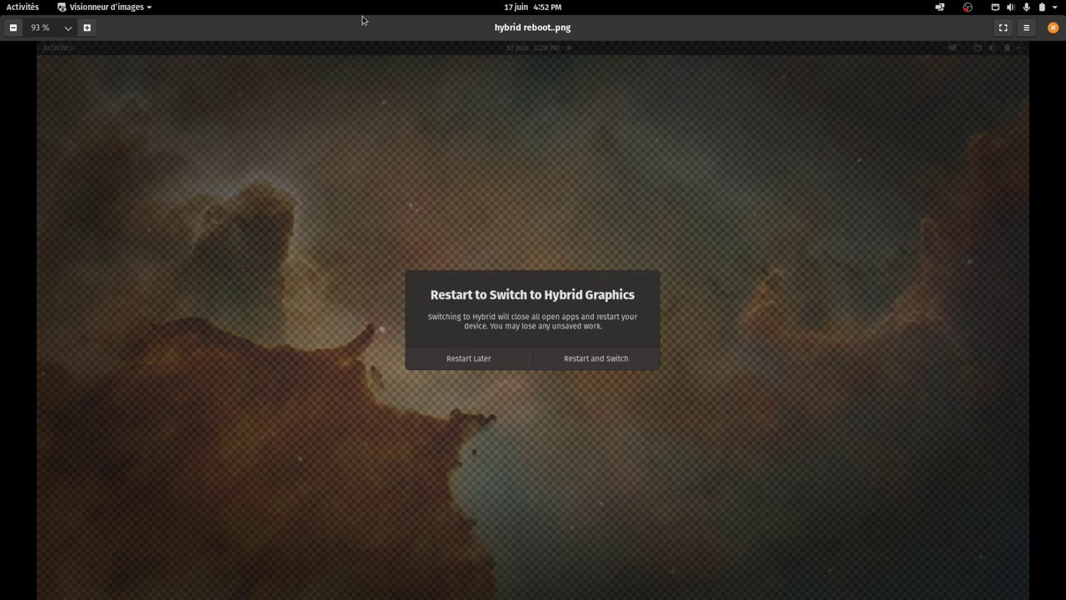
key(Right)
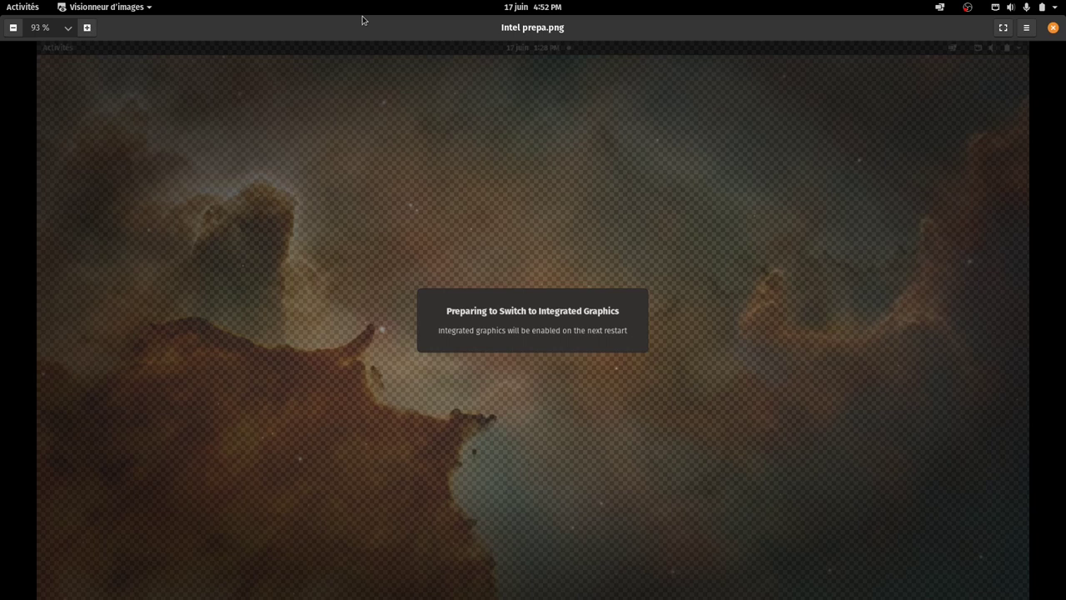
key(Right)
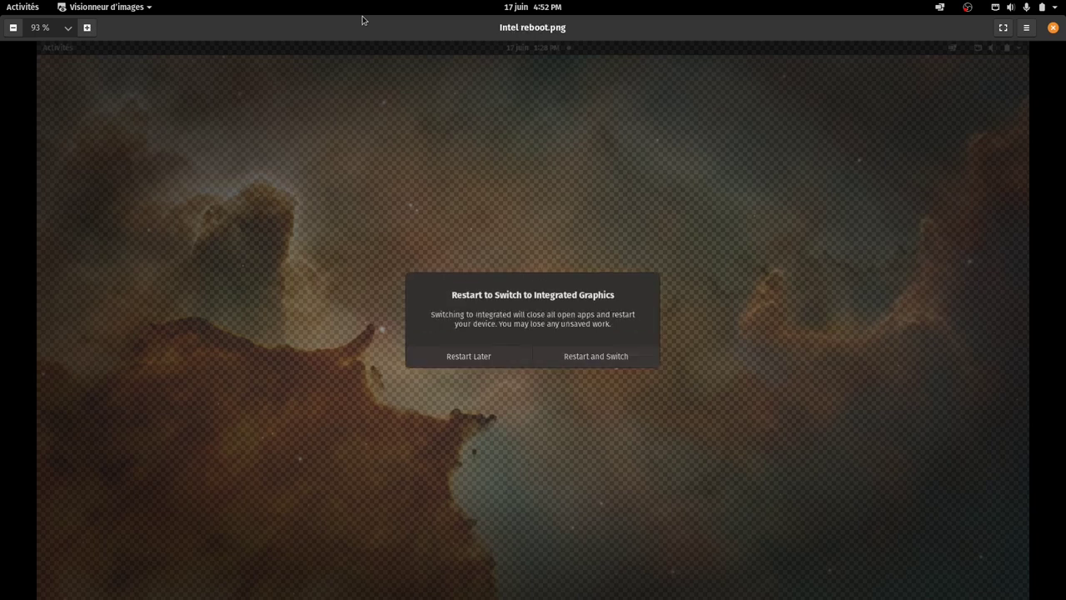
click(1054, 27)
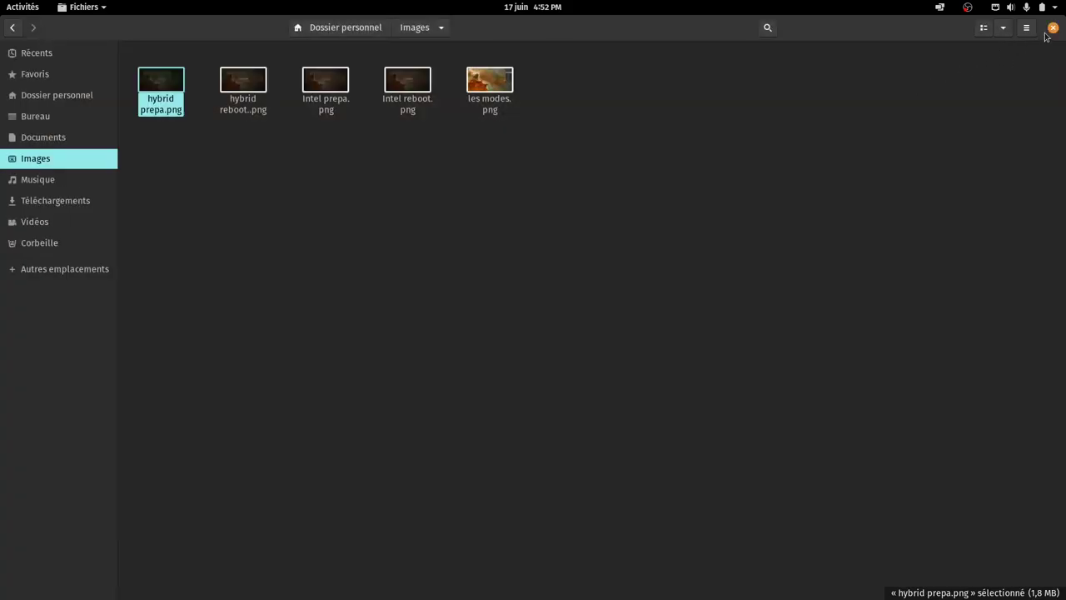
click(1053, 28)
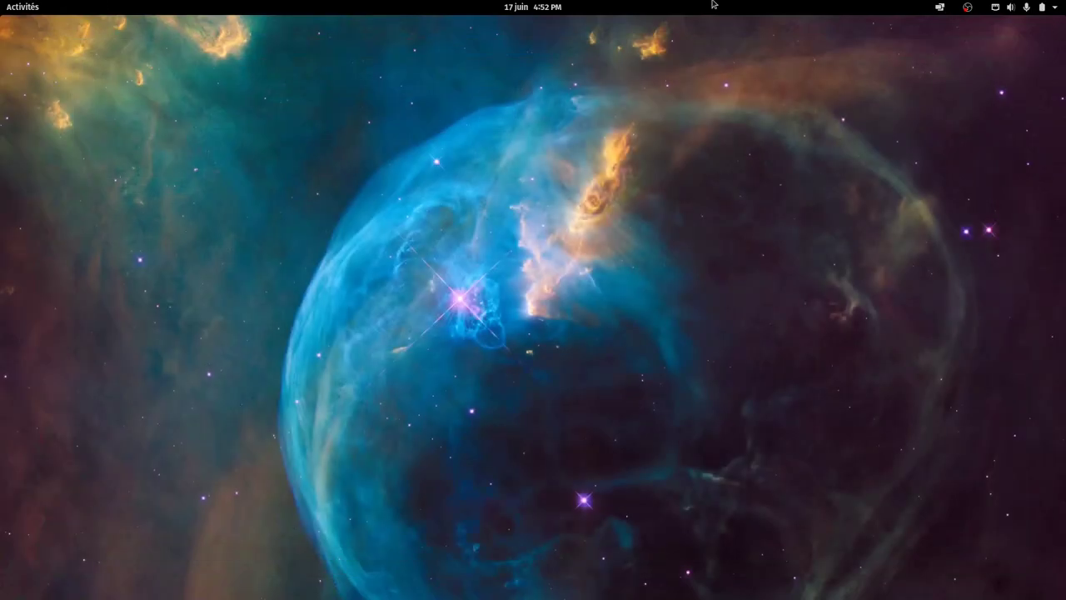
Display the grid of all installed applications
click(23, 9)
click(19, 460)
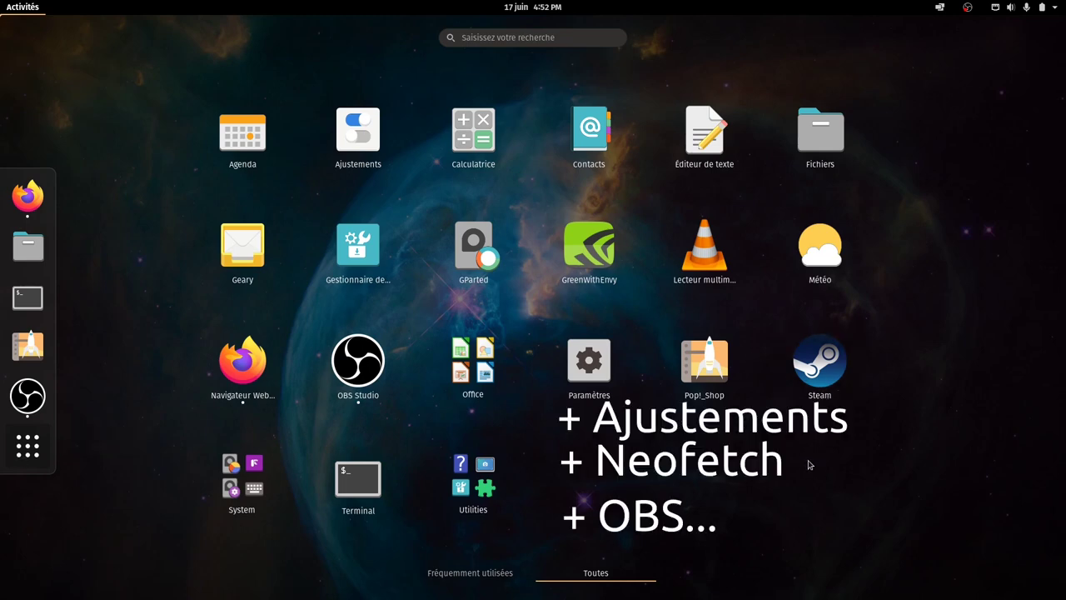
Open the system monitor from the System application folder, view its file systems overview, and close it
click(243, 487)
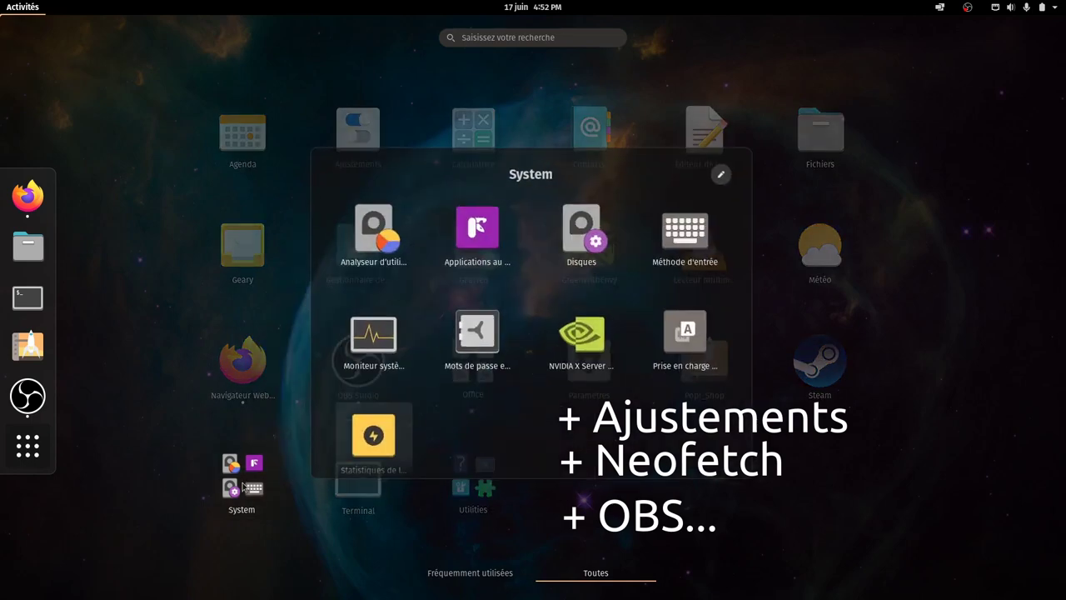
click(372, 341)
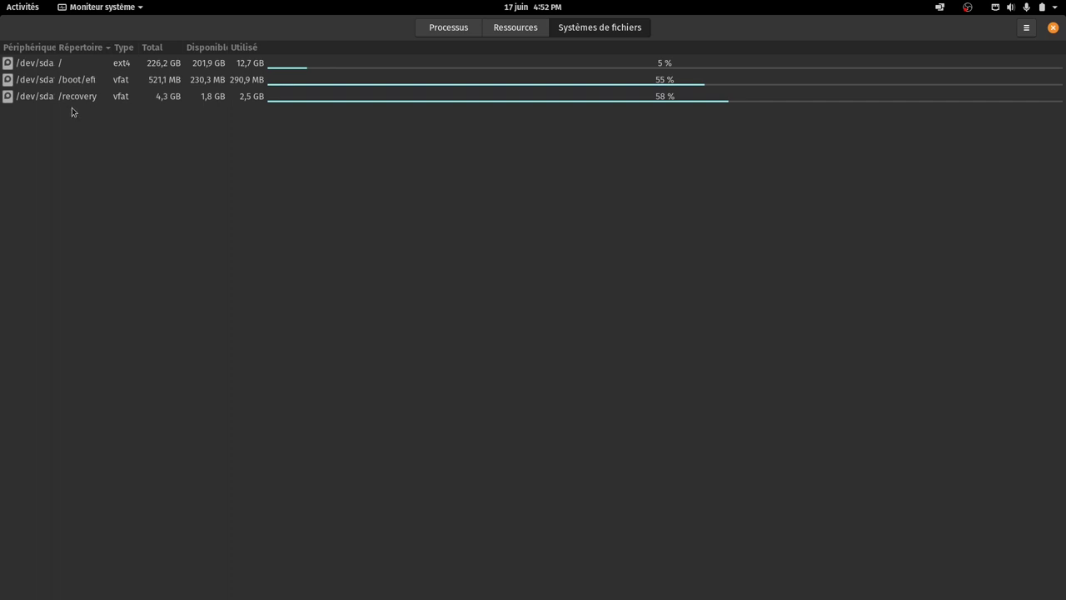
click(1053, 27)
Search for "nvi", open NVIDIA X Server Settings to view the X Server Information, and quit it with confirmation
key(super)
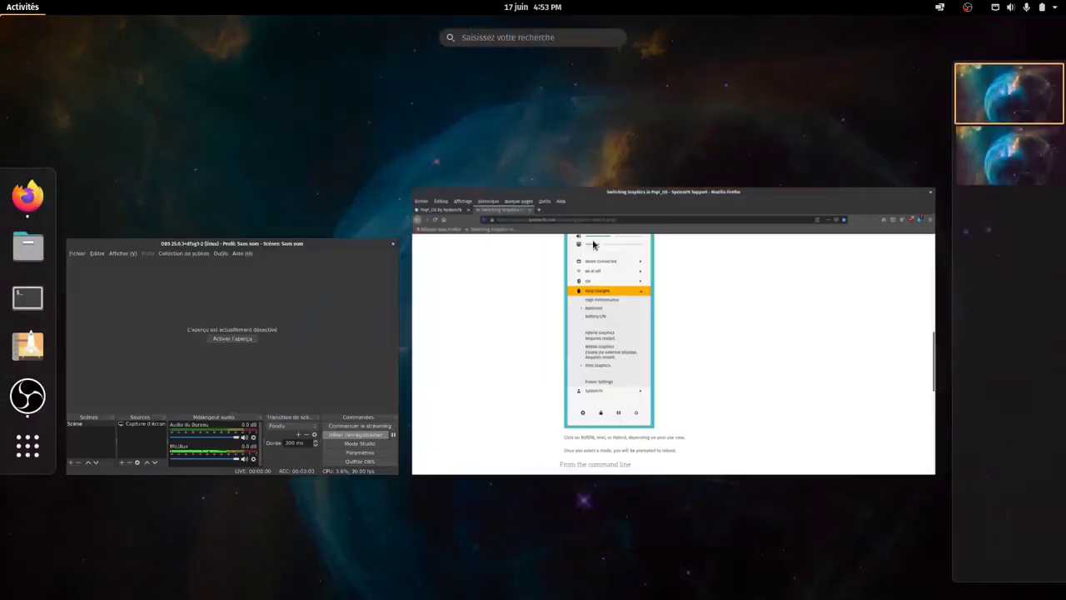
text(nvi)
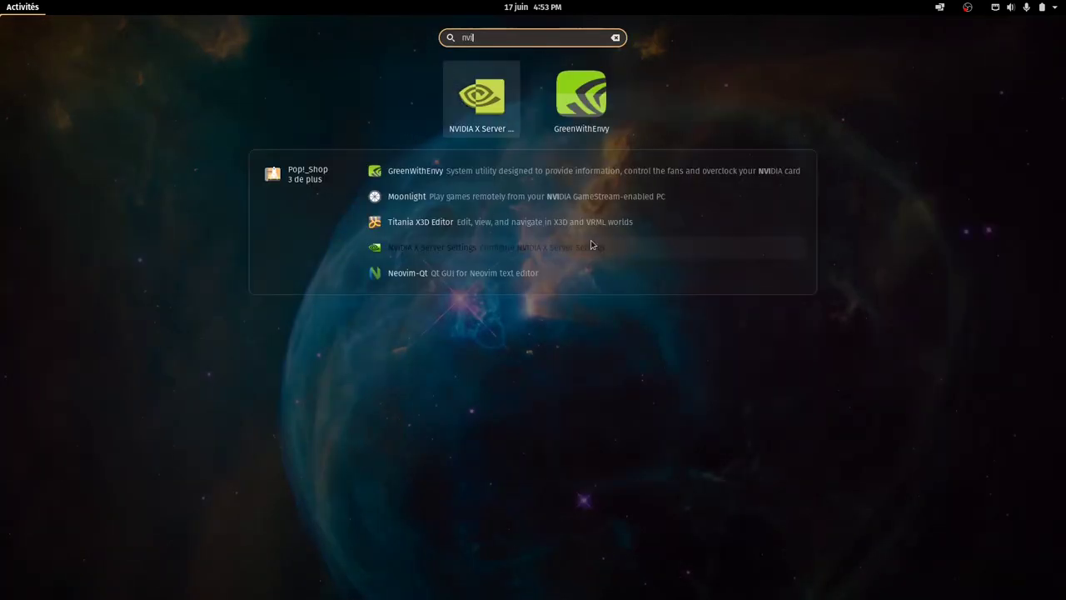
click(488, 110)
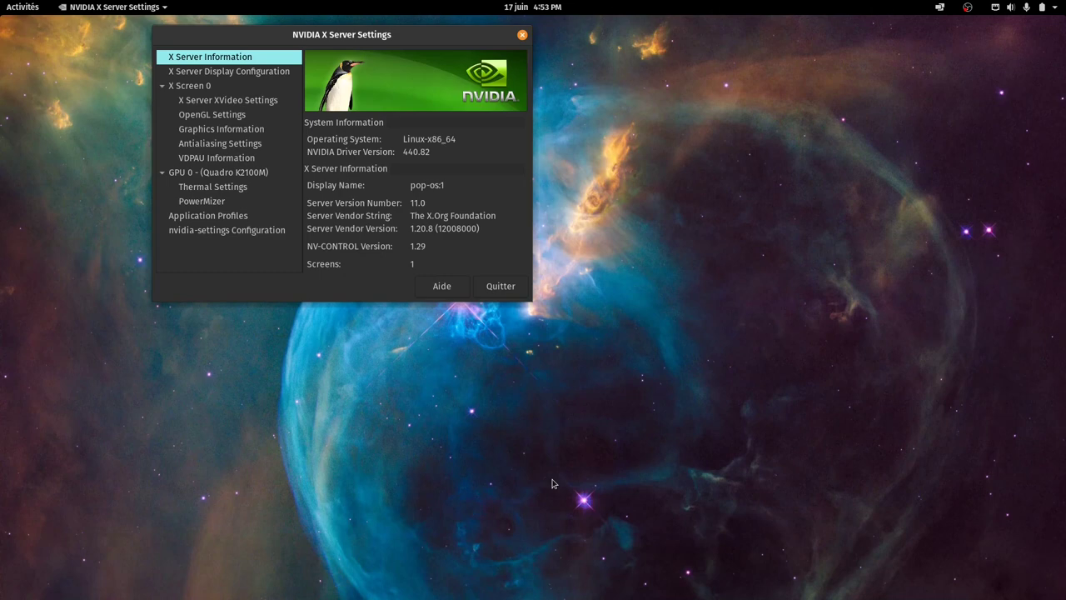
click(510, 292)
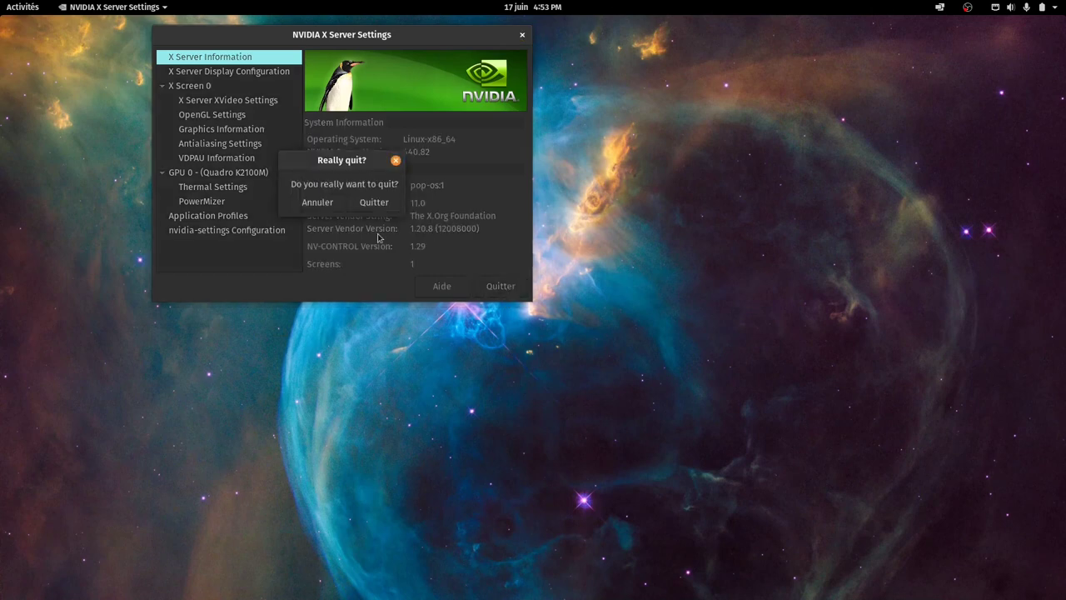
click(376, 203)
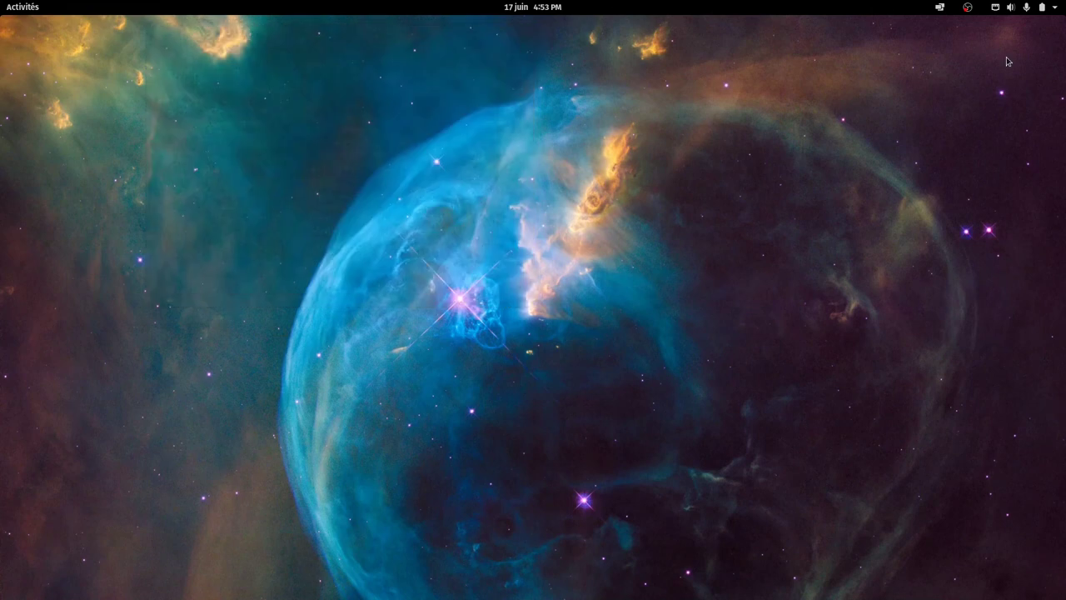
Open the system settings and view the À propos page with the hardware and operating system details
click(1057, 7)
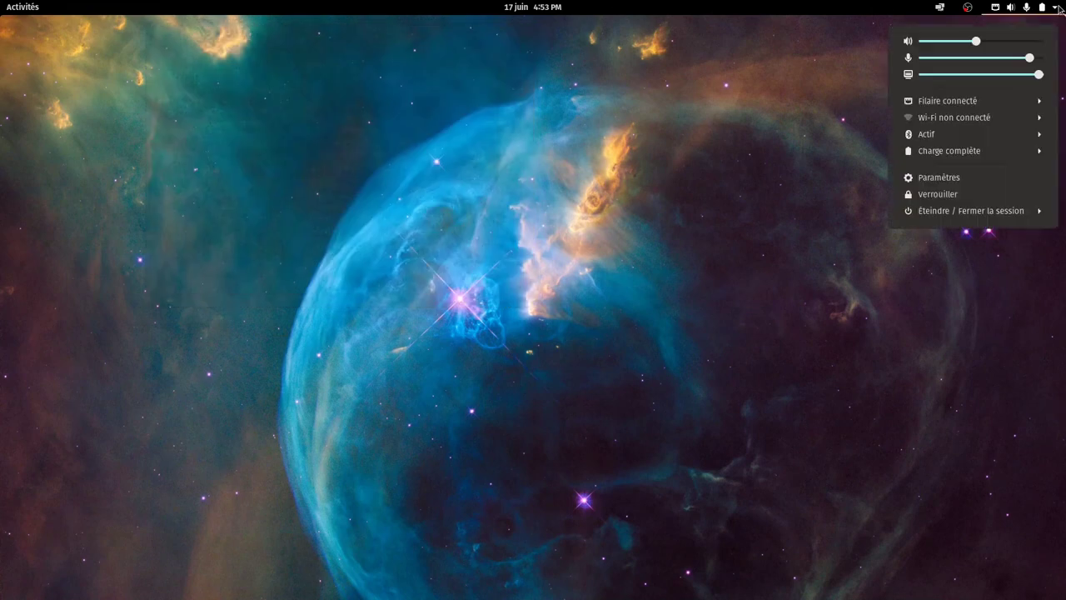
click(990, 177)
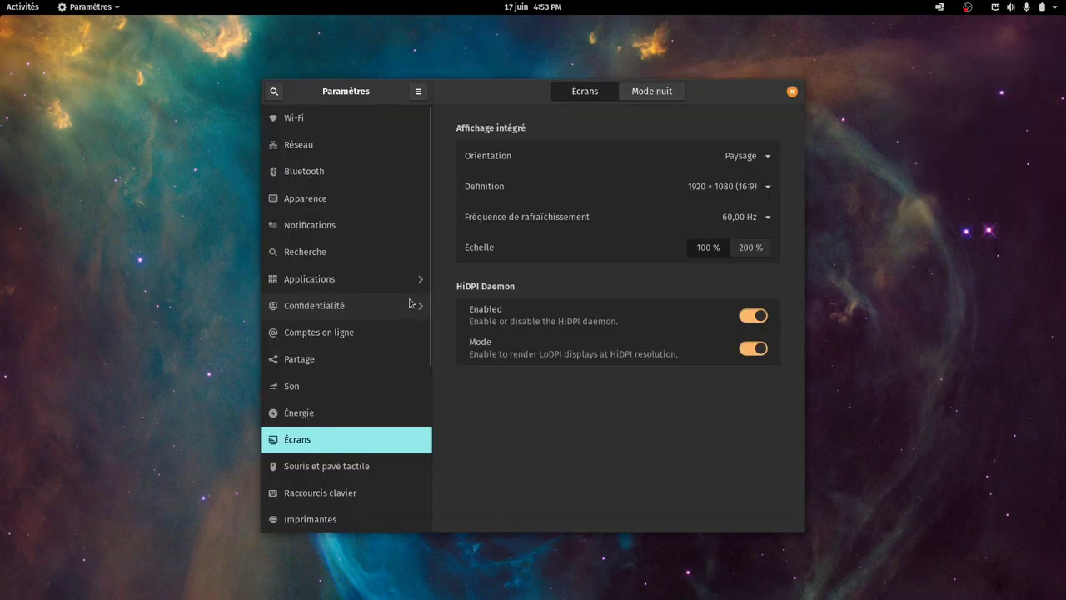
scroll(322, 467, down, 5)
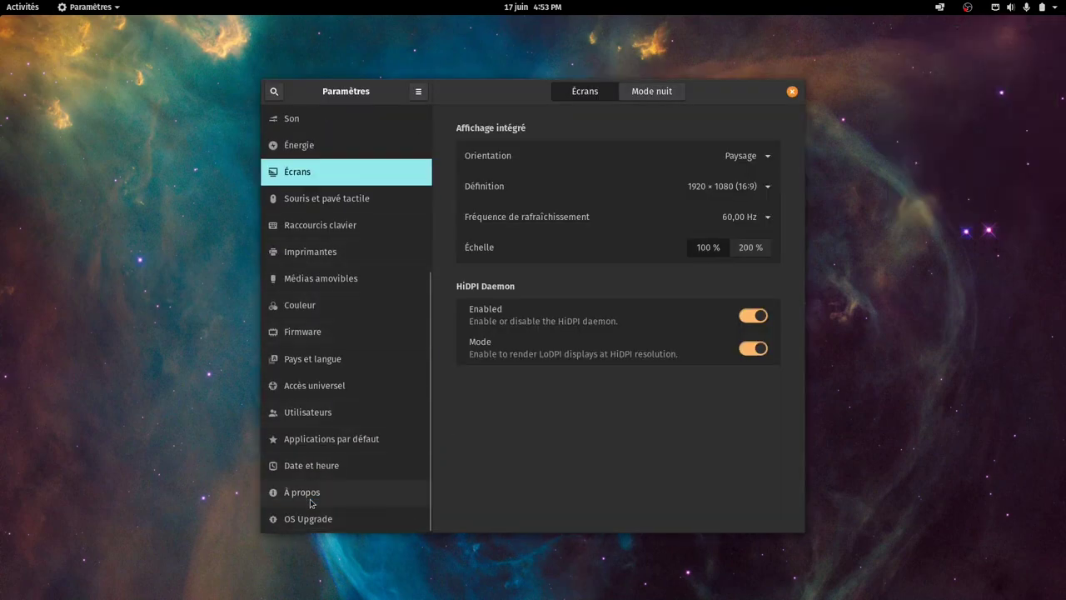
click(319, 491)
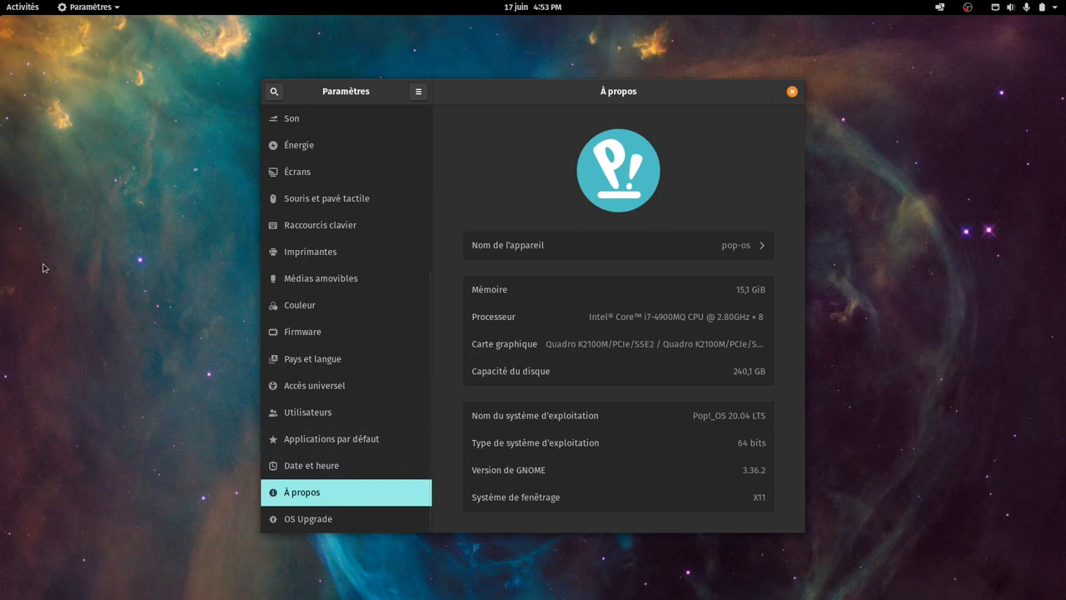
Open a terminal, paste and run "sudo system76-power graphics" to query the graphics mode, authenticating with the account password
click(23, 7)
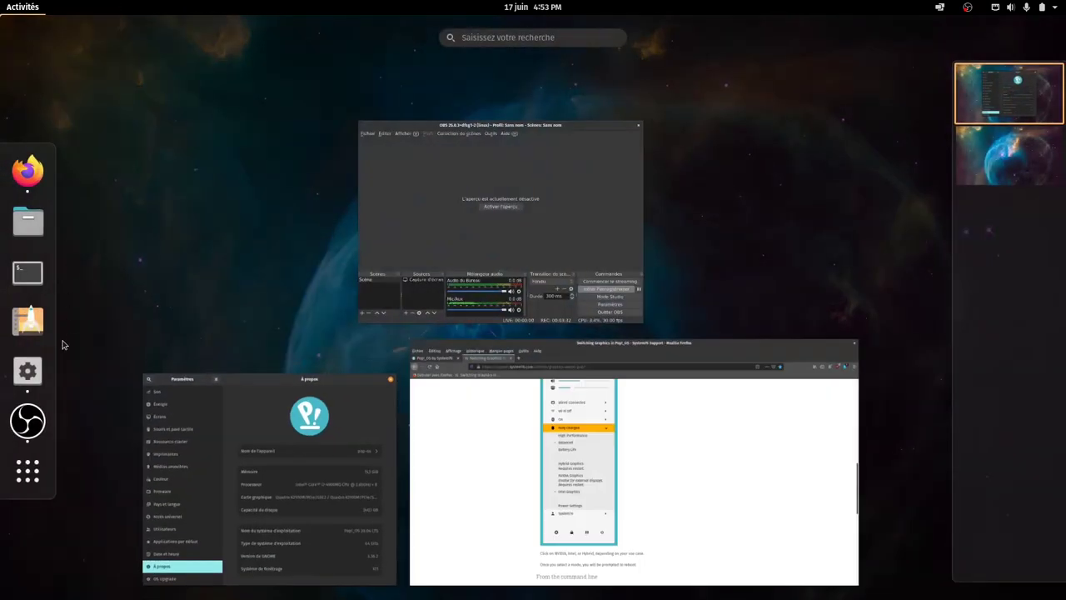
click(28, 272)
right_click(184, 132)
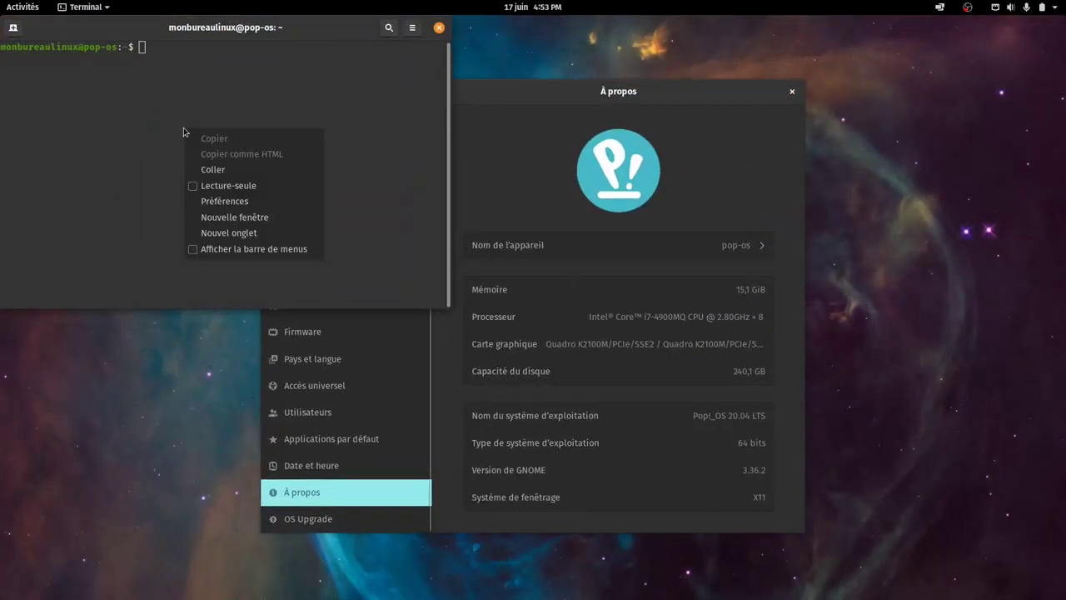
click(219, 169)
key(Return)
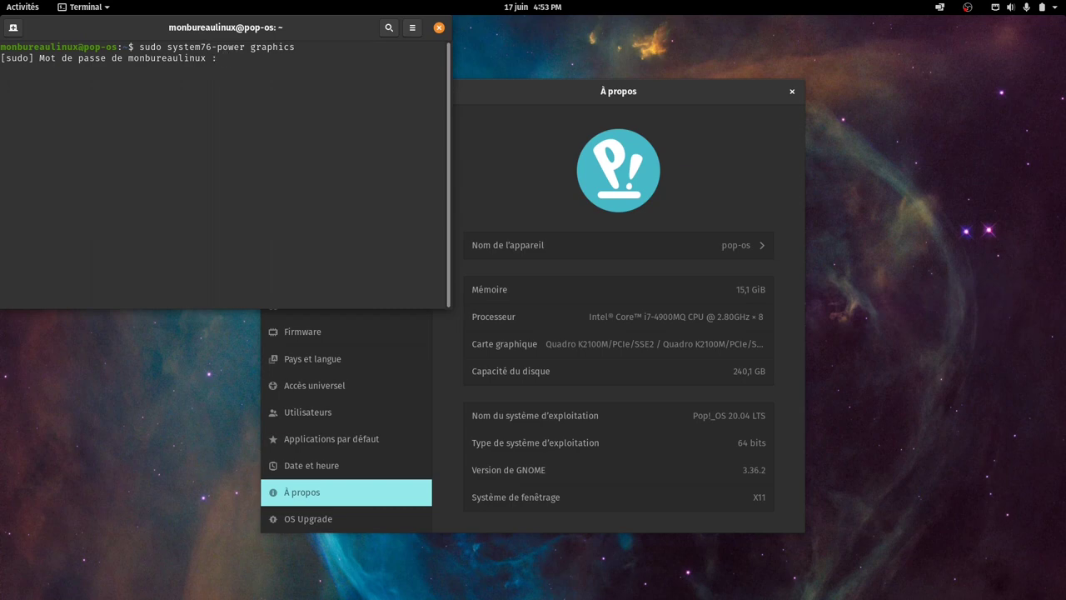
key(Return)
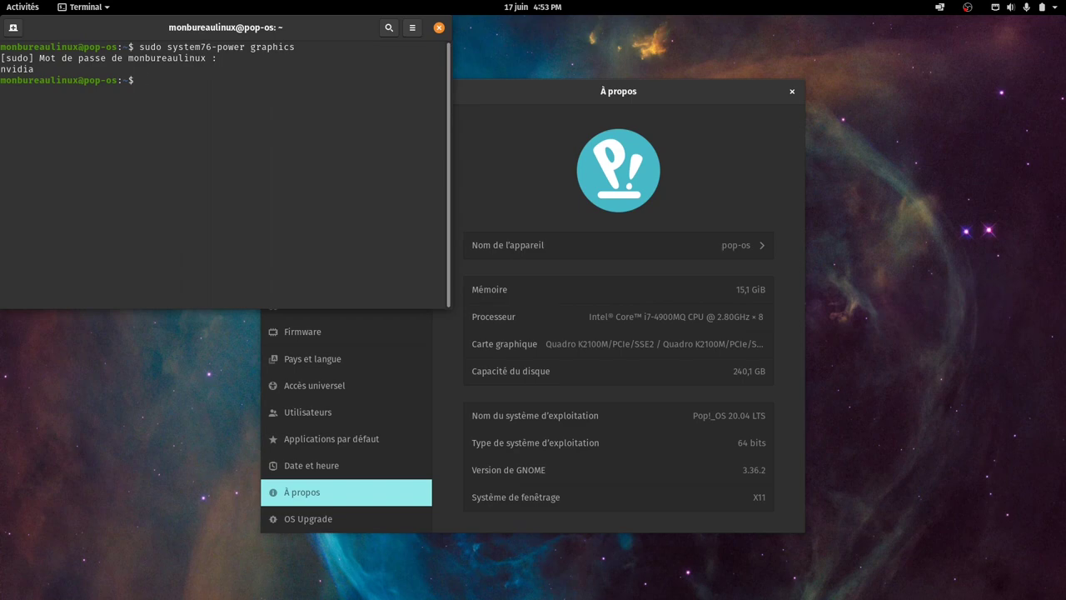
Run "neofetch" to display the system summary, and close the terminal and settings windows
text(neofetch)
key(Return)
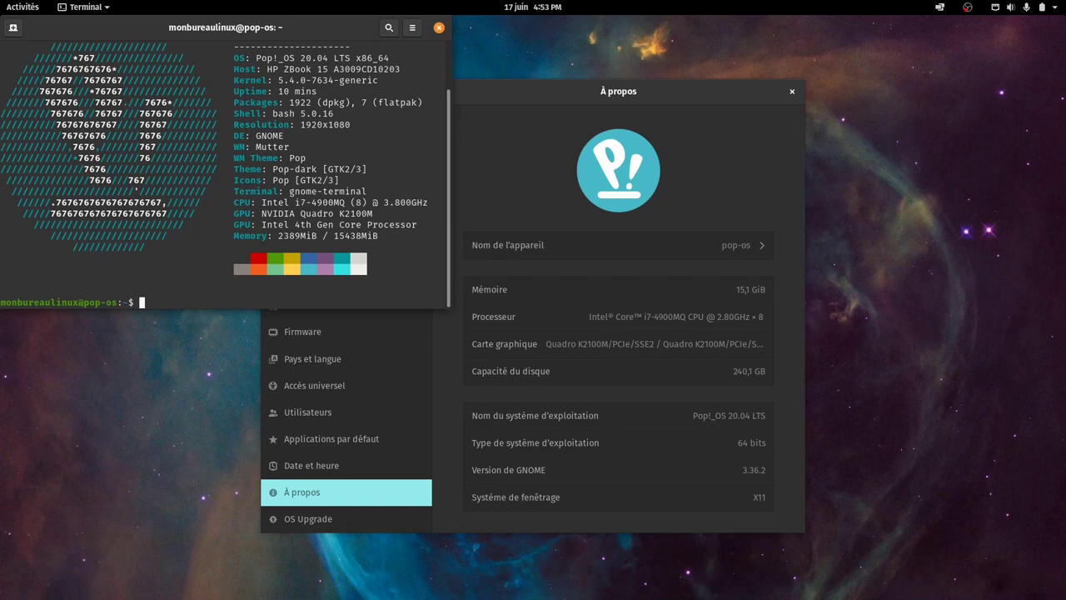
click(439, 28)
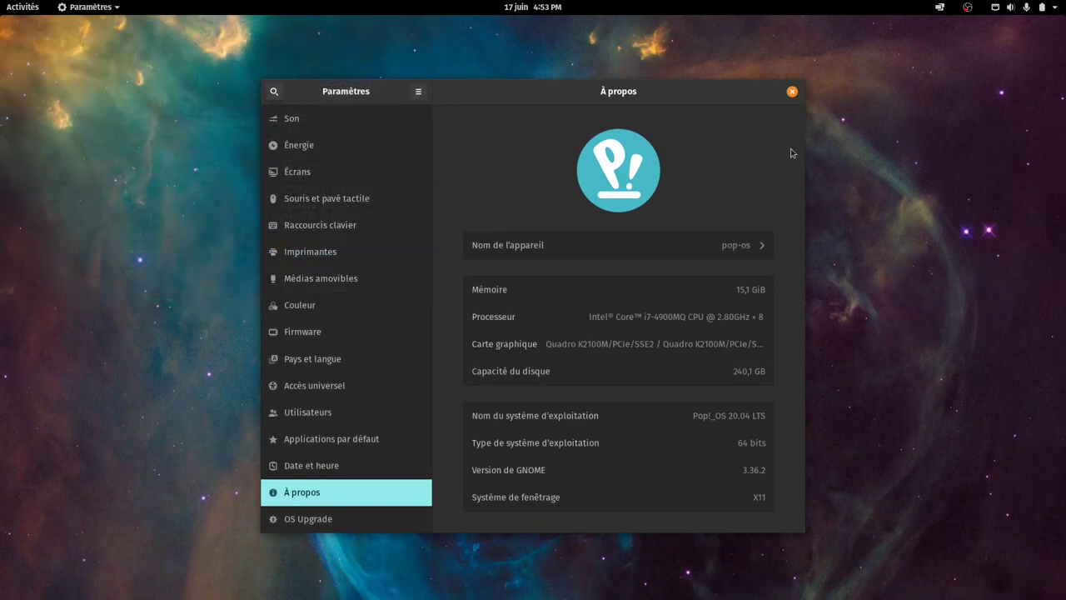
click(792, 92)
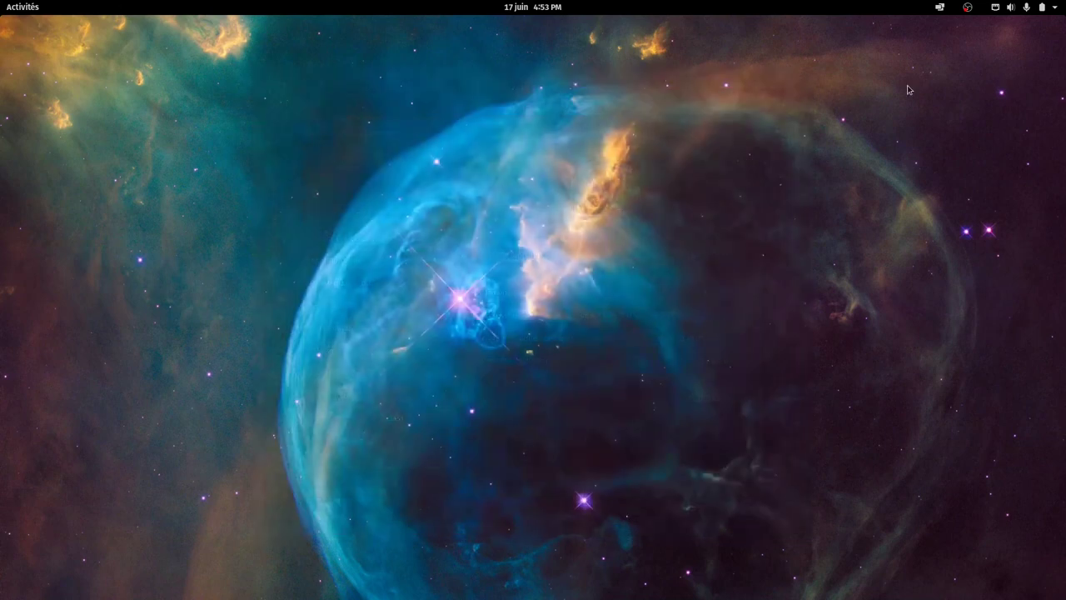
Look at the battery options in the system menu, view the Écrans page in the system settings, and close the window
click(1057, 10)
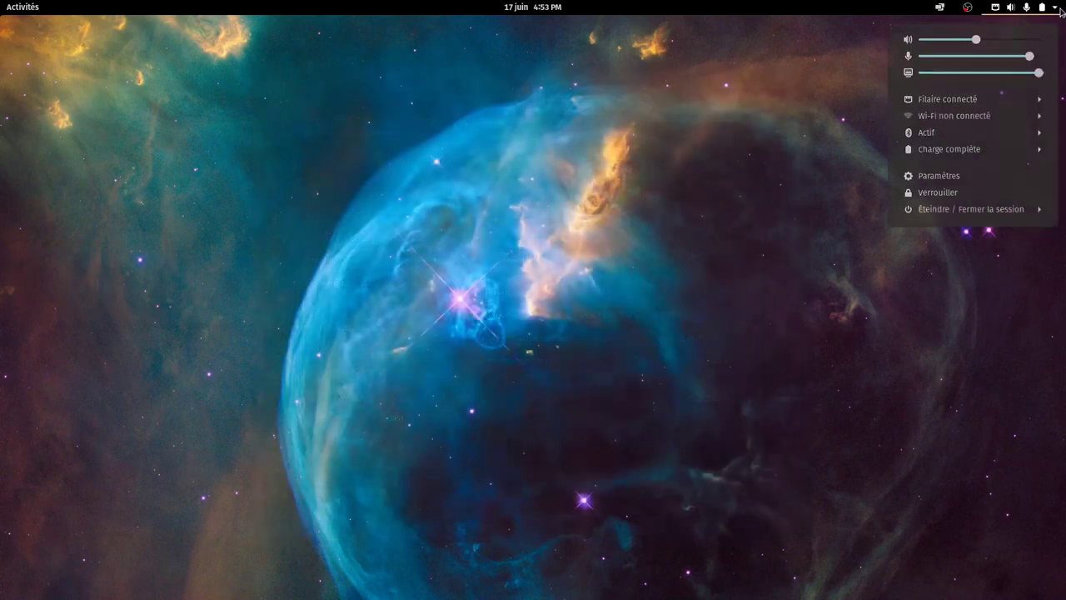
click(1022, 151)
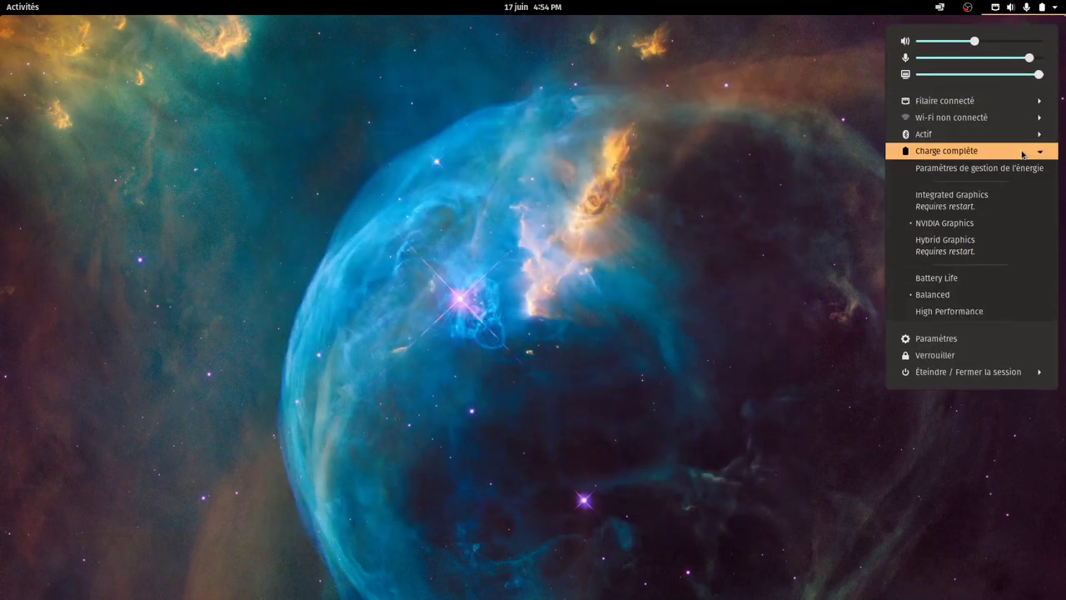
click(921, 337)
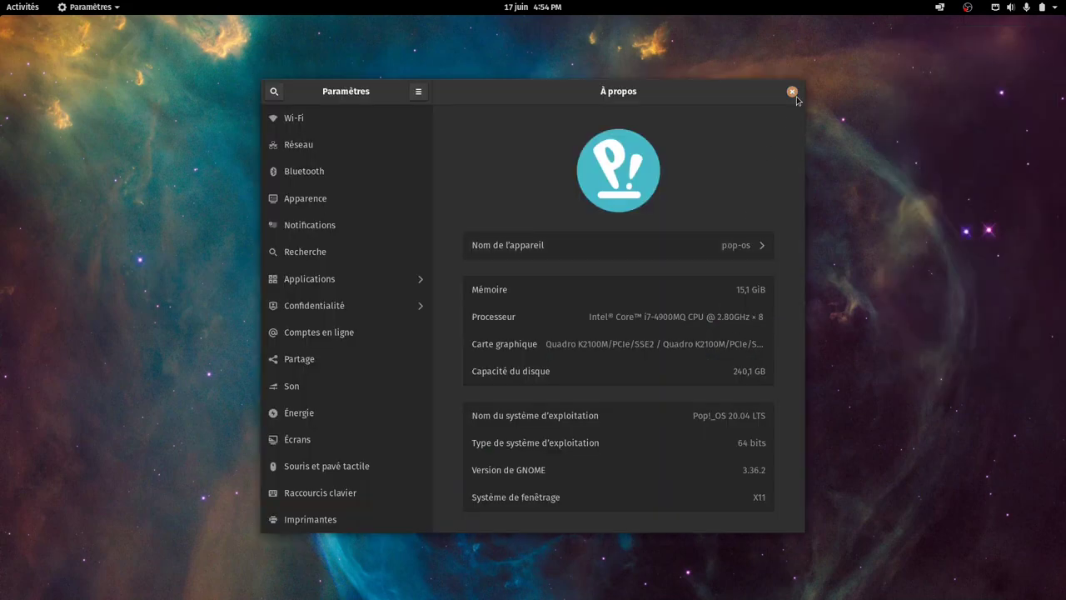
click(316, 444)
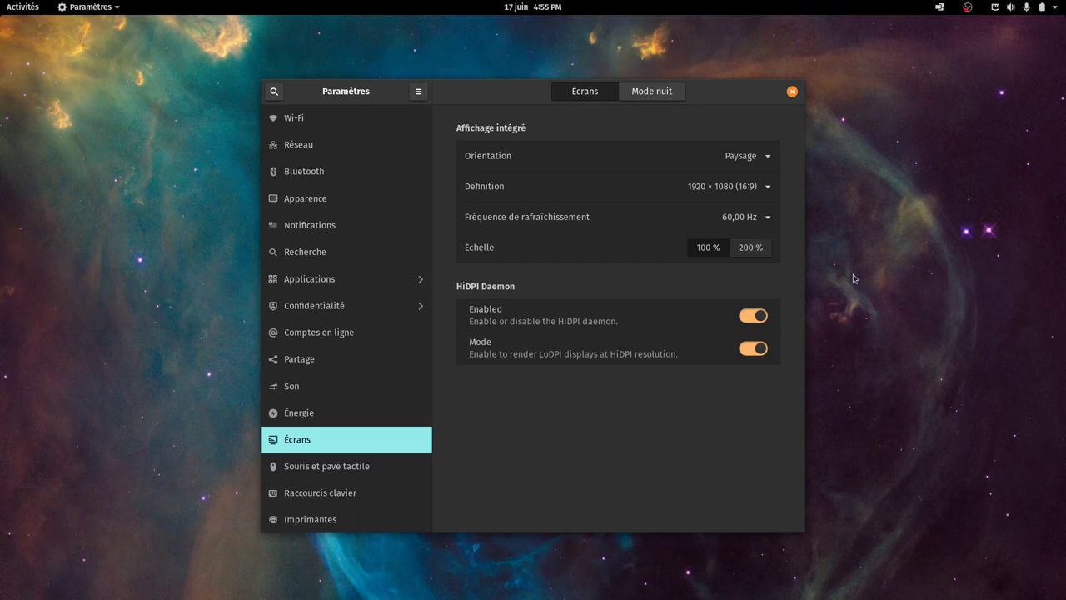
click(793, 92)
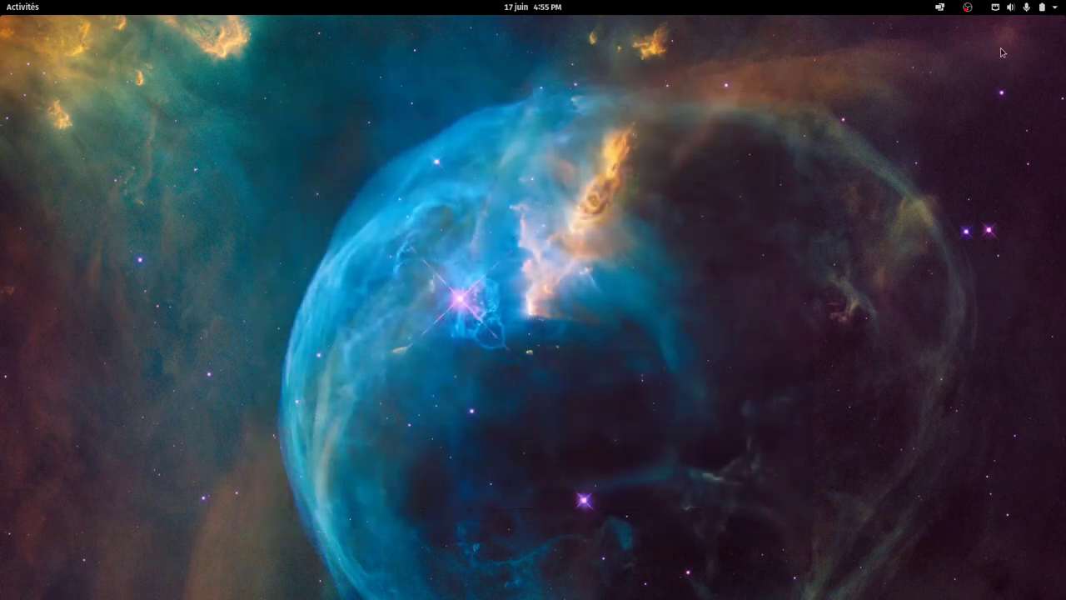
Set the power profile to Battery Life
click(1041, 8)
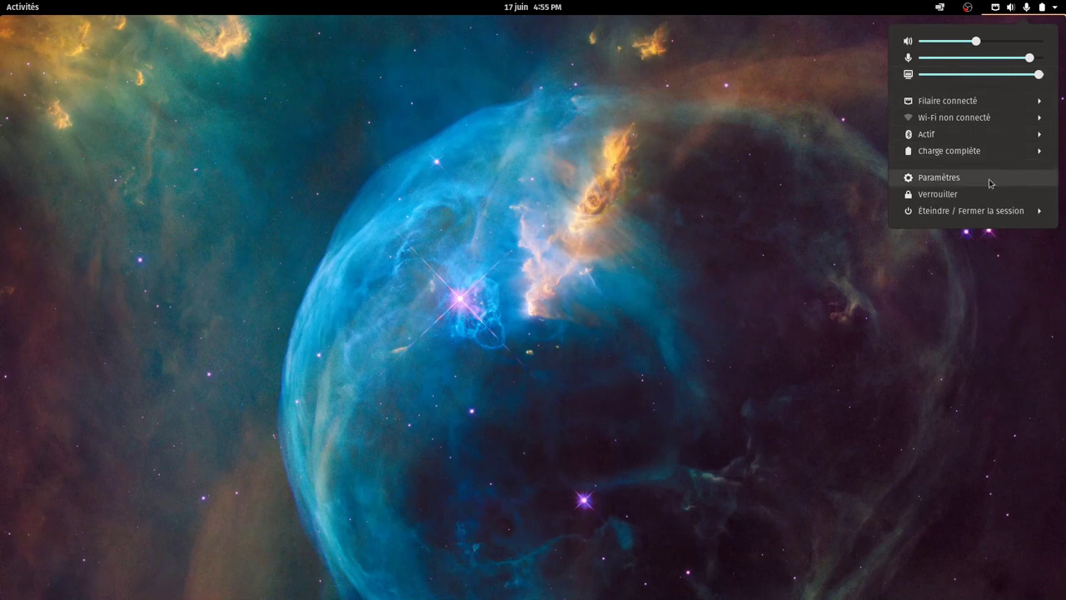
click(1017, 155)
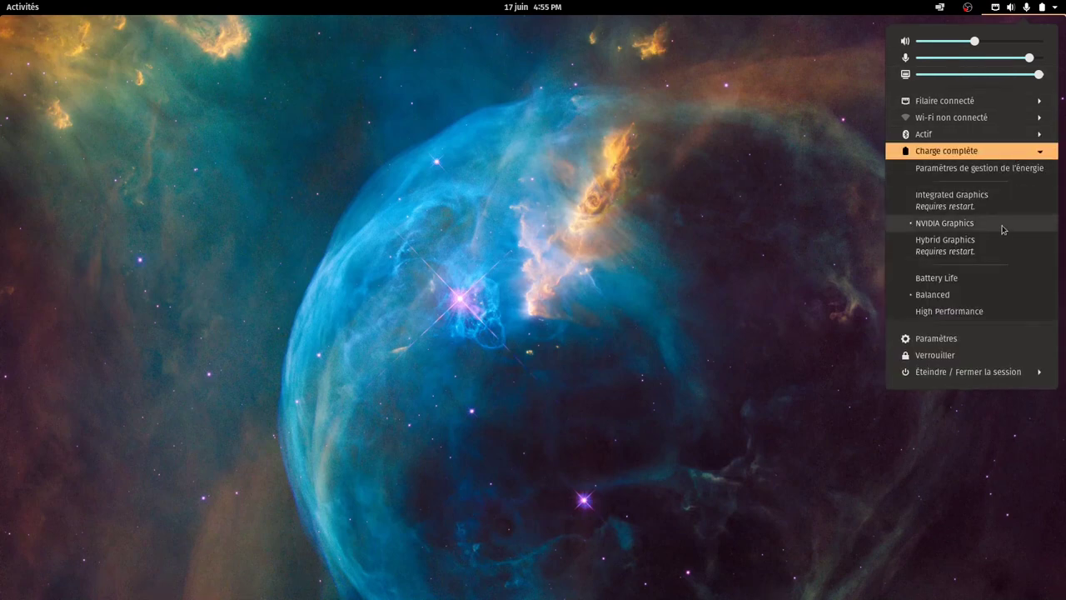
click(939, 284)
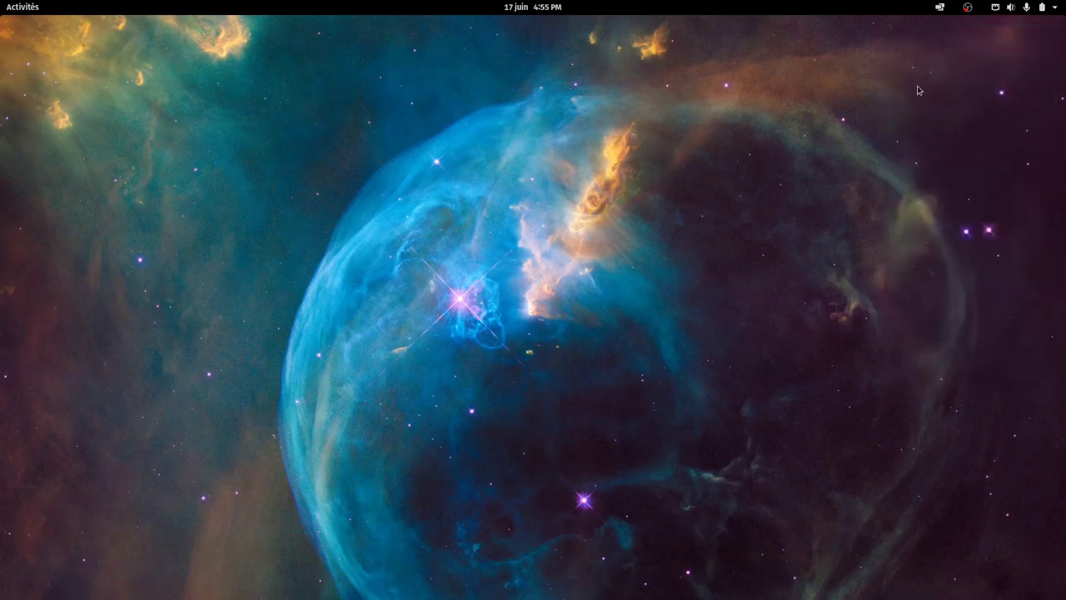
Switch the power profile back to Balanced, raising the screen brightness to maximum before and after the change
click(1052, 9)
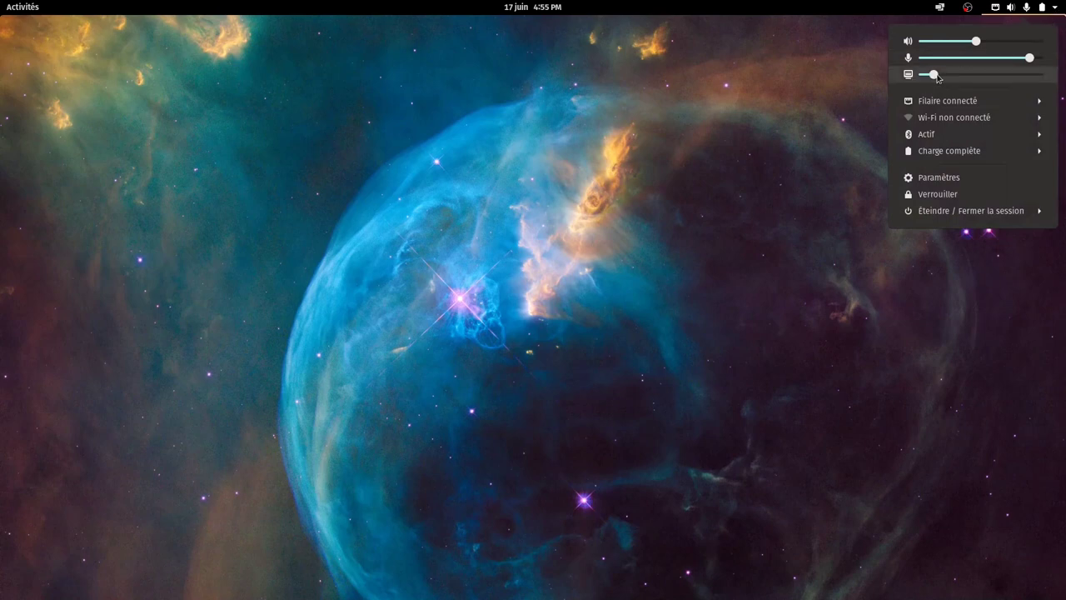
drag(934, 75, 1063, 84)
click(1043, 152)
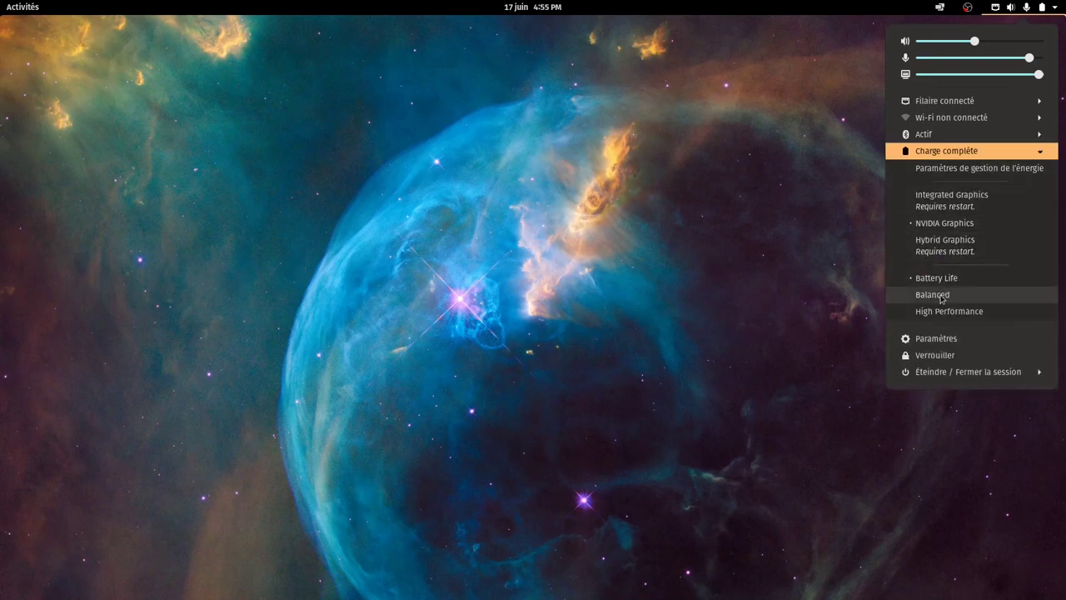
click(942, 296)
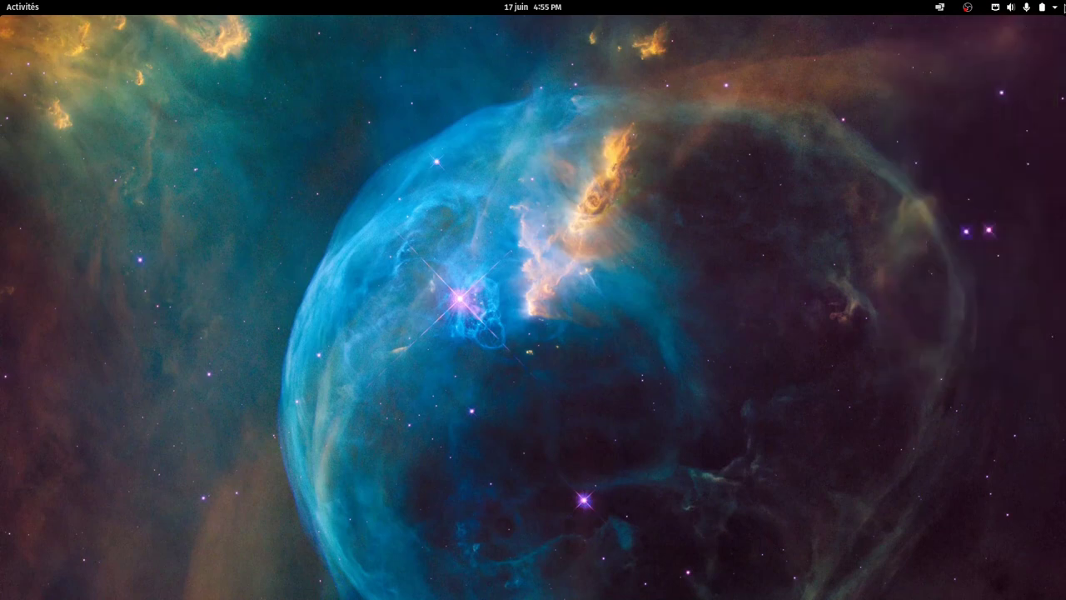
click(1056, 10)
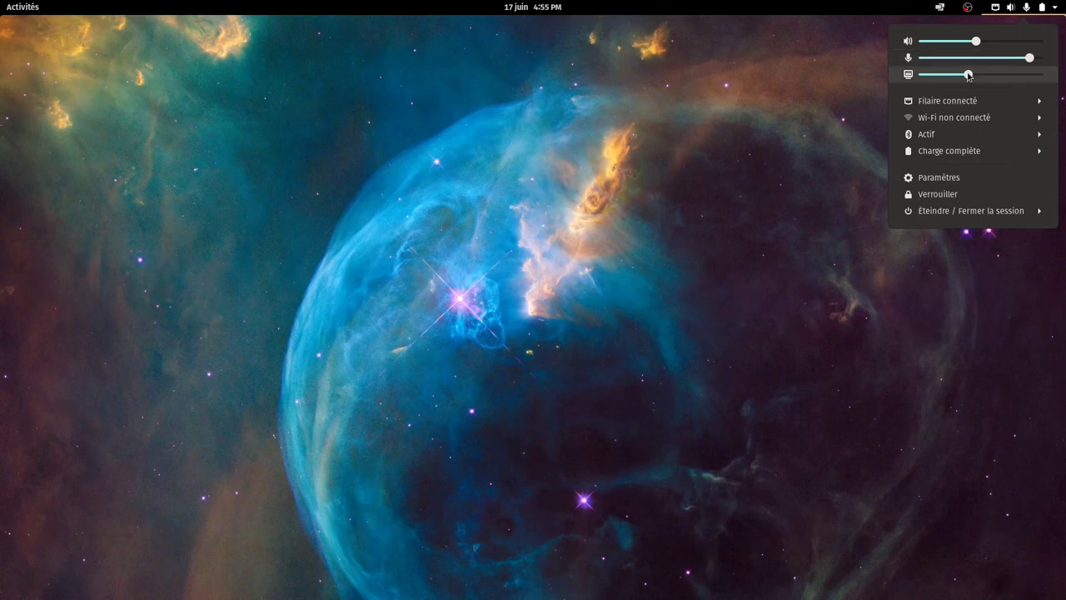
drag(968, 74, 1041, 77)
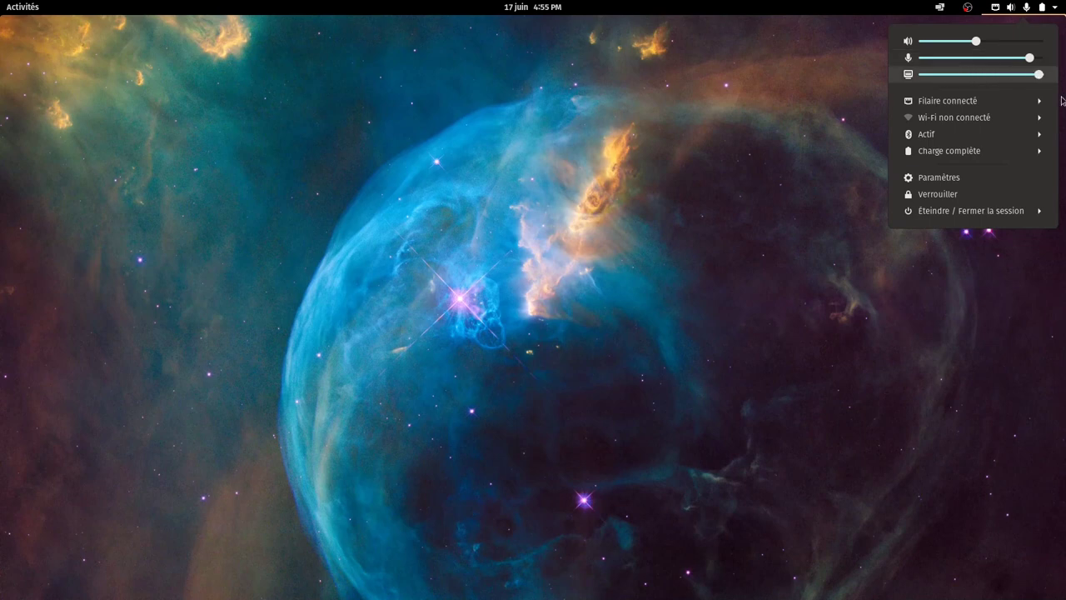
Select Integrated Graphics as the graphics mode and postpone the restart
click(1039, 151)
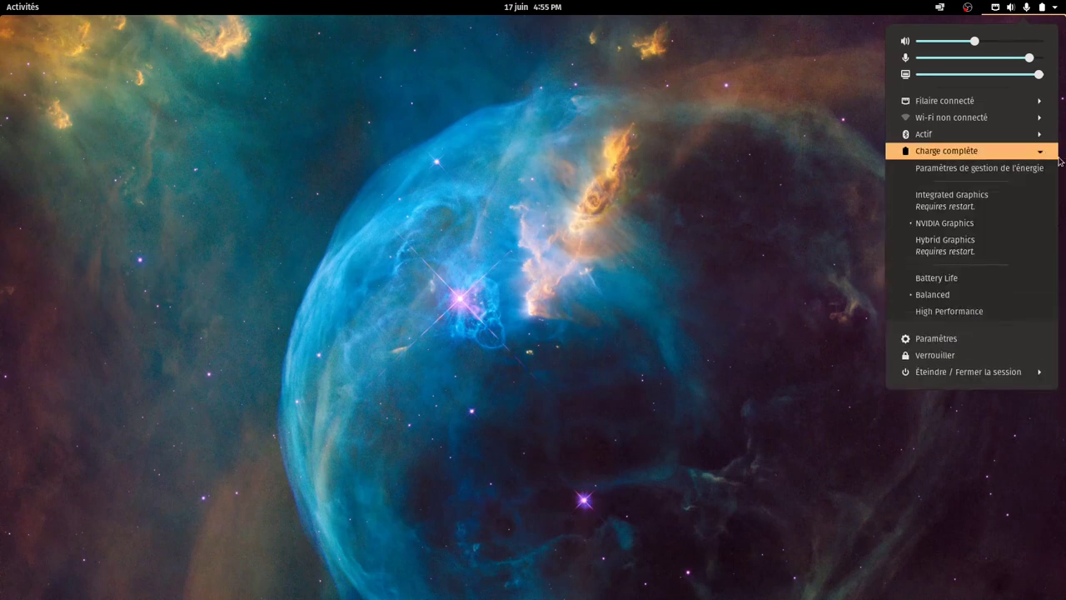
click(965, 207)
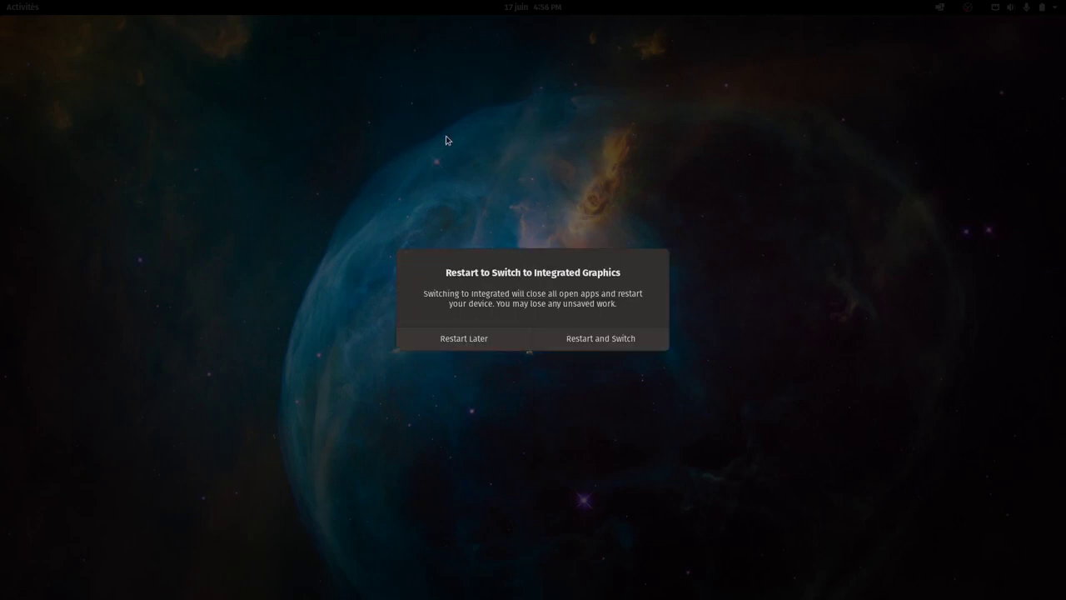
click(454, 341)
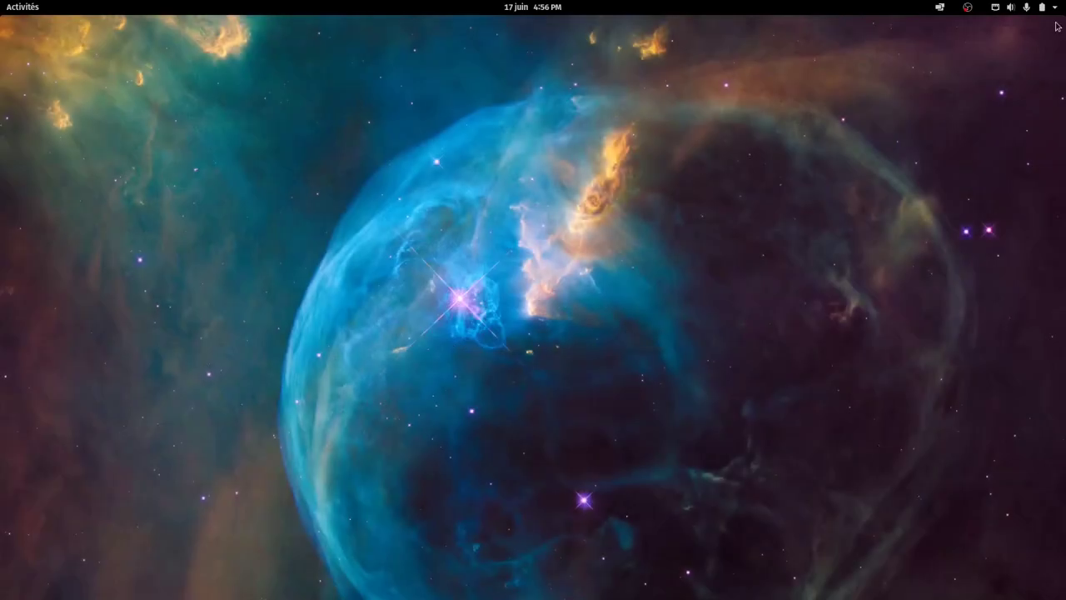
Check the status of the pending graphics mode change in the system's battery options, and dismiss them
click(1042, 7)
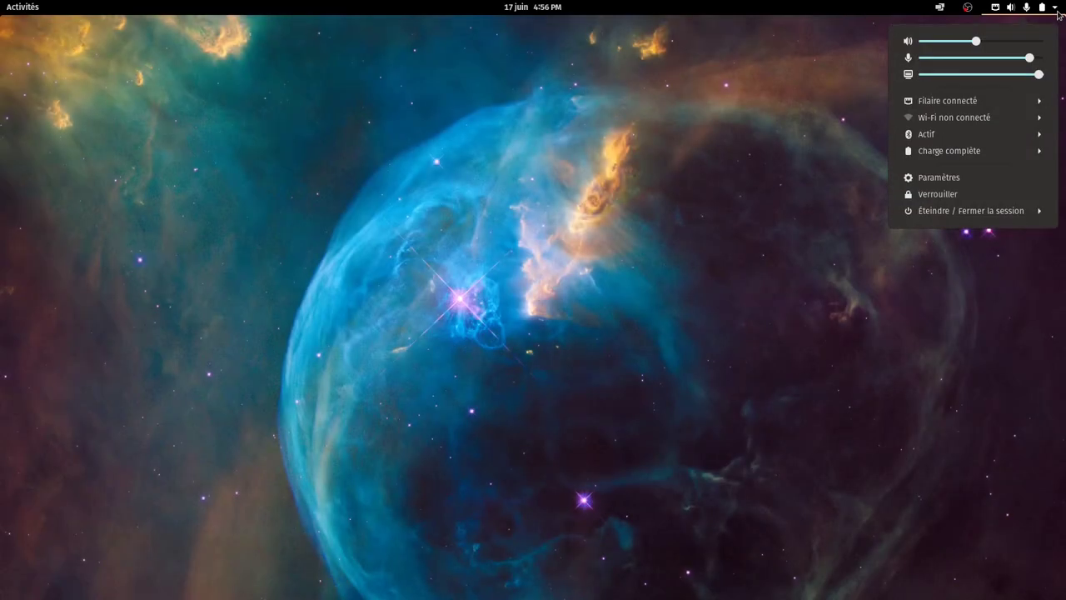
click(1019, 153)
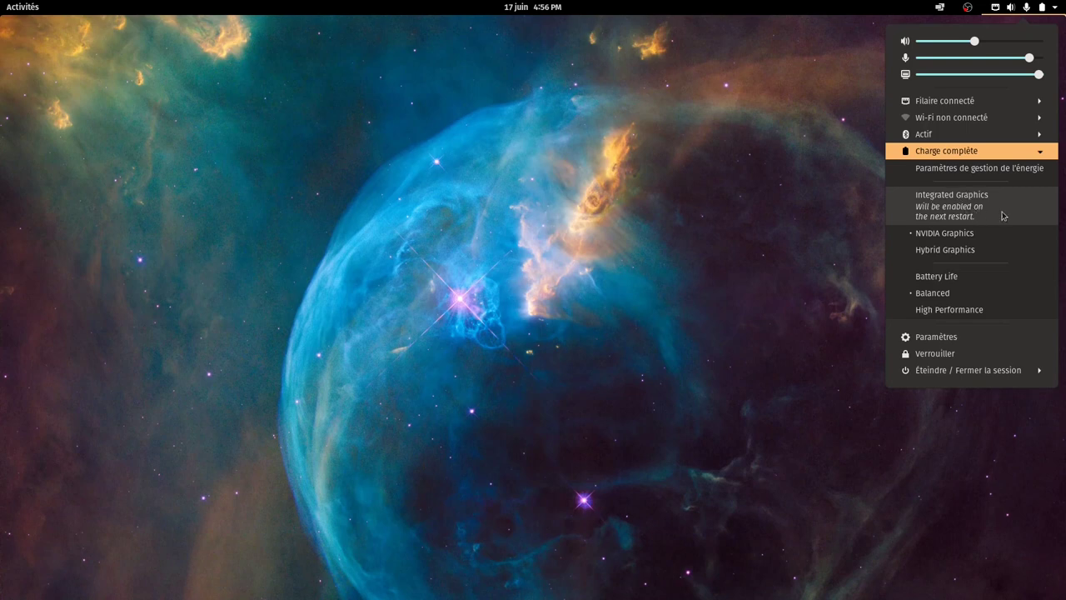
click(699, 225)
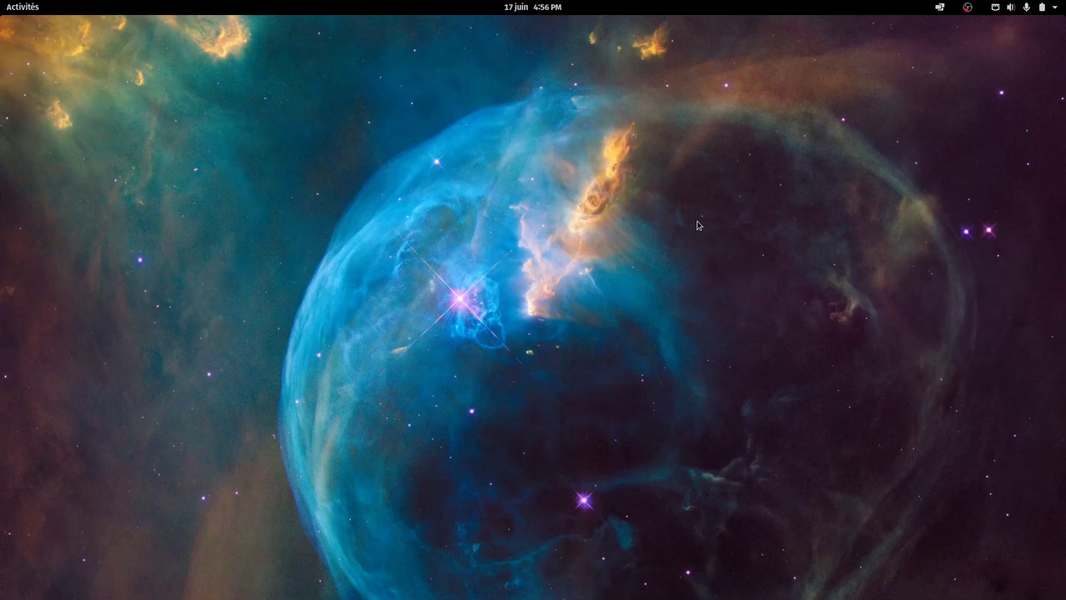